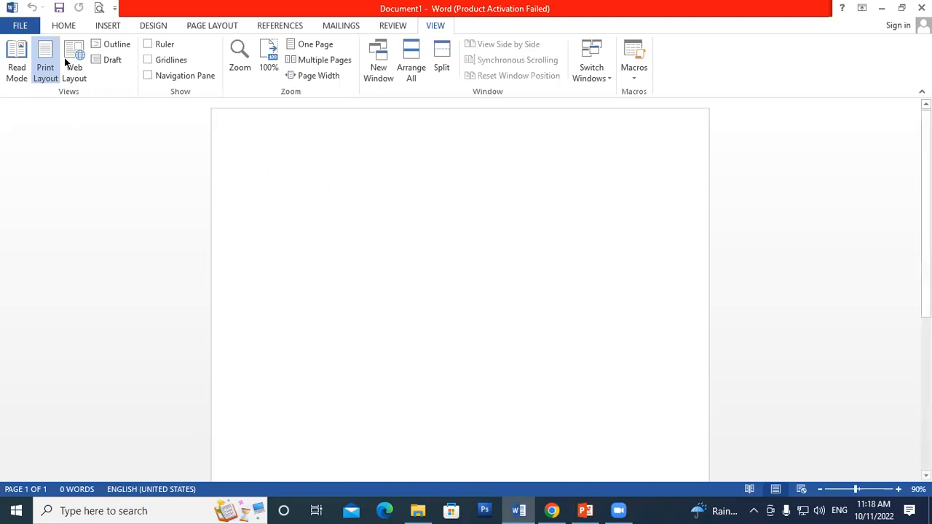
left_click(64, 26)
left_click(106, 26)
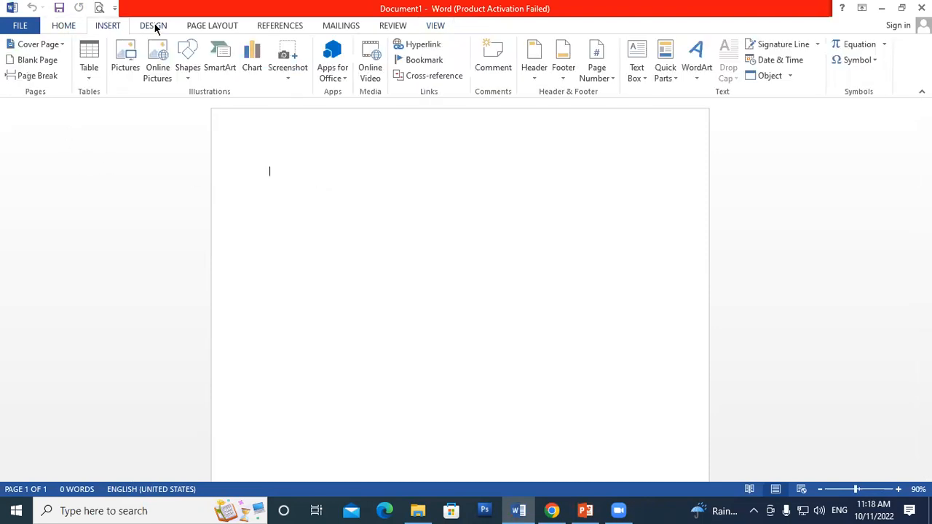
left_click(156, 27)
left_click(437, 27)
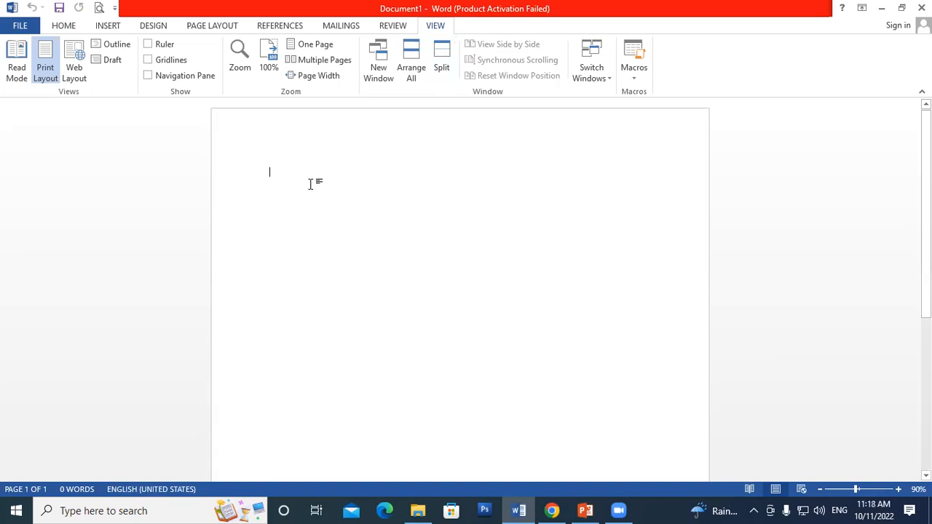
Generate 50 paragraphs of sample text in the blank document with =rand(50).
type("=")
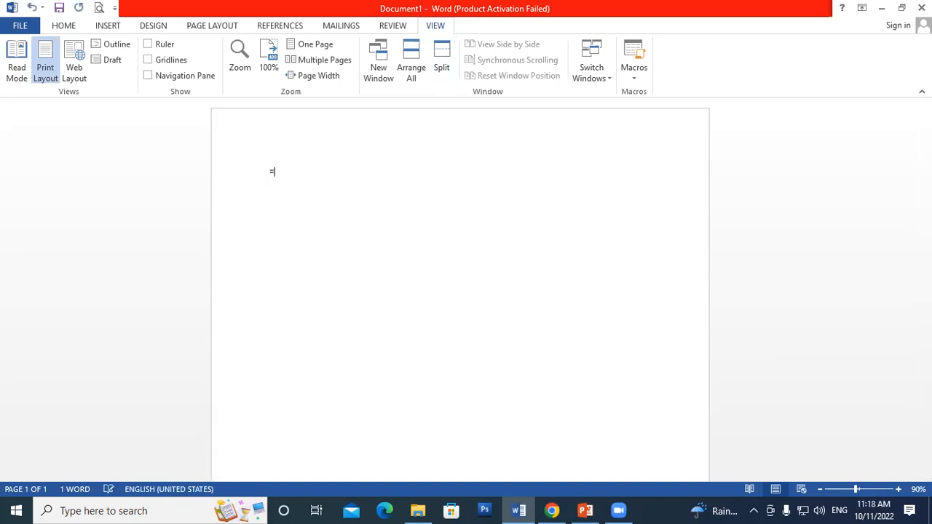
type("rand(50)")
key("Return")
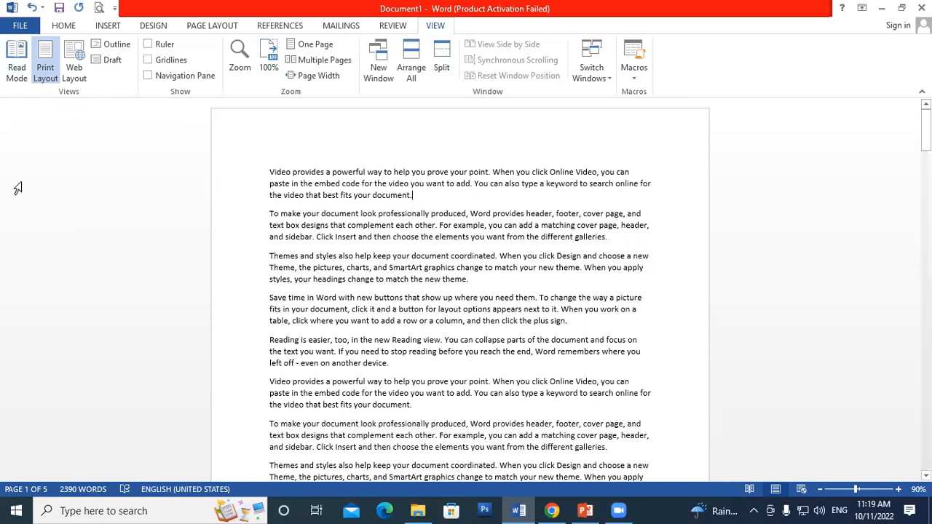
View the document in Read Mode, look through its pages, and return to Print Layout.
left_click(14, 48)
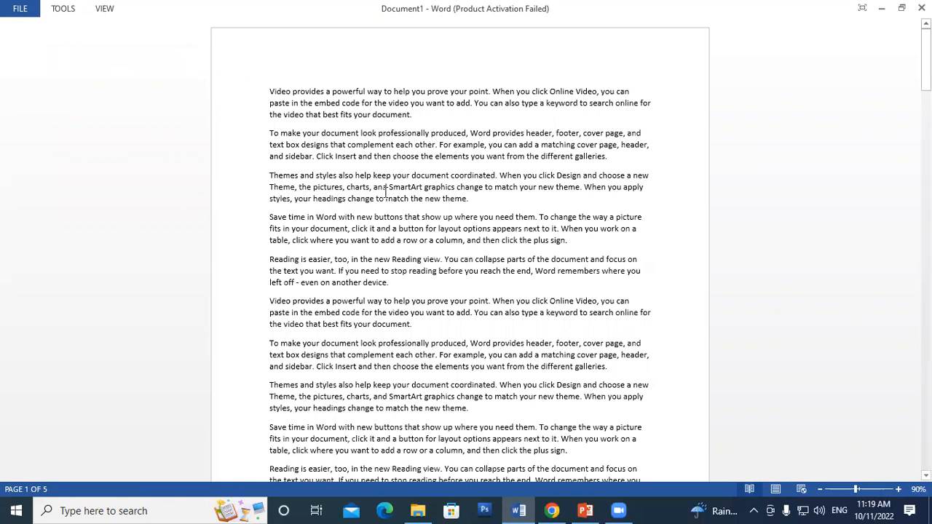
scroll(386, 190, "down", 7)
scroll(386, 201, "down", 3)
scroll(393, 197, "up", 10)
key("Escape")
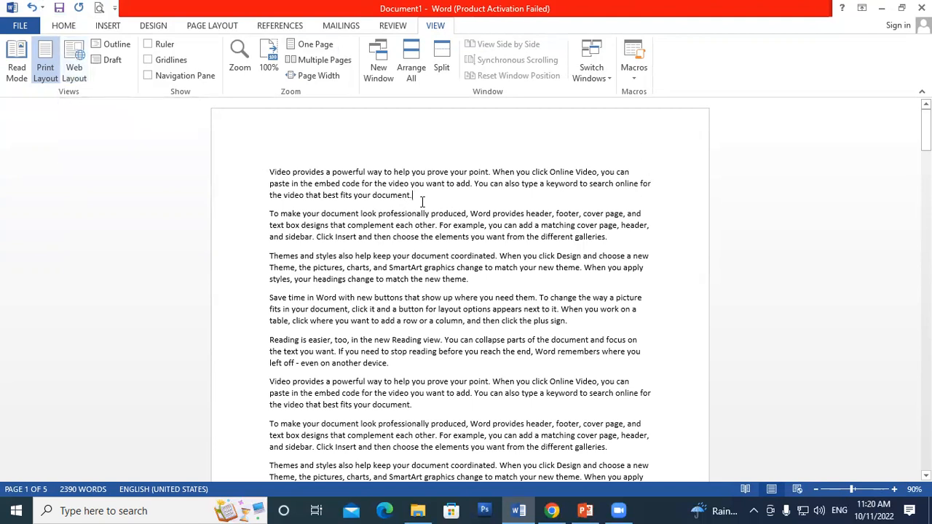
Preview the document in Web Layout and switch back to Print Layout.
left_click(73, 51)
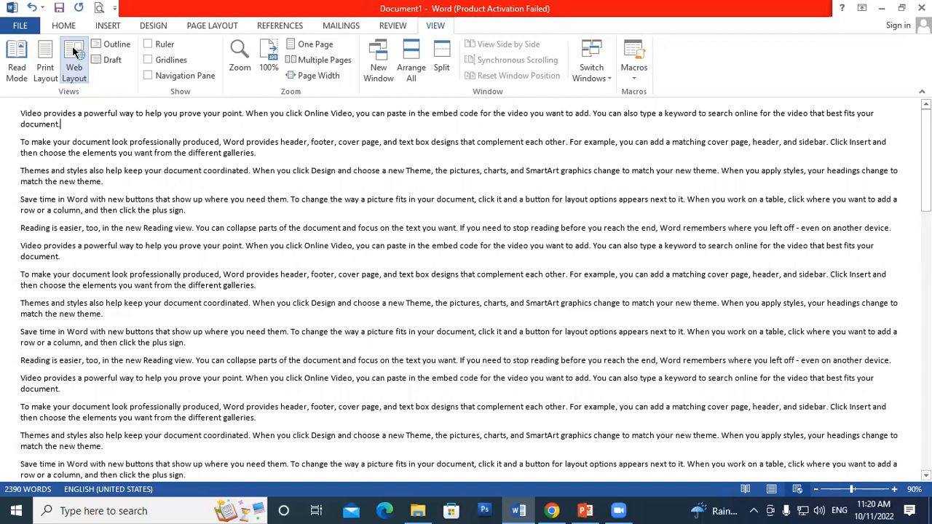
left_click(46, 54)
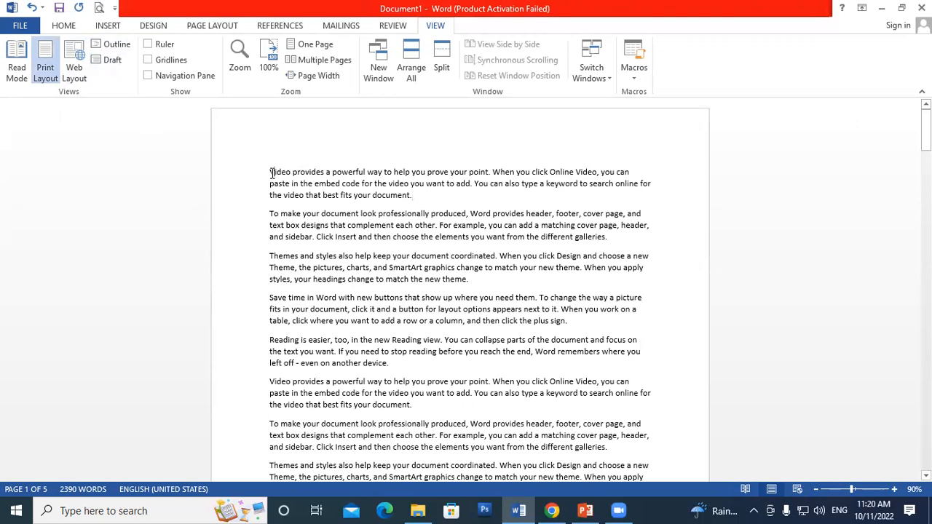
Highlight the first paragraph and the second paragraph one after the other, clearing each selection.
left_click_drag(267, 172, 436, 203)
left_click(294, 224)
left_click_drag(269, 213, 651, 239)
left_click(585, 267)
View the document in Outline view, select the first, third and fifth paragraphs by their bullets, and close the outline.
left_click(116, 44)
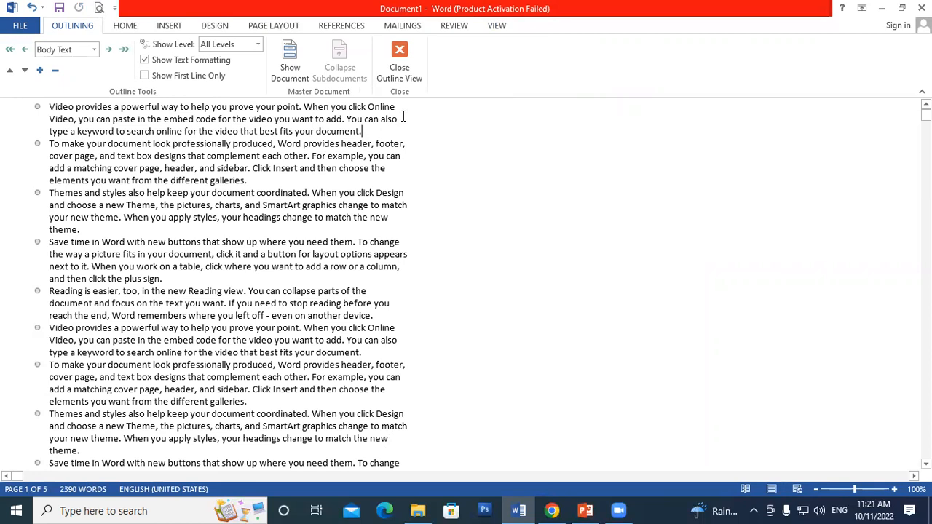
left_click(37, 105)
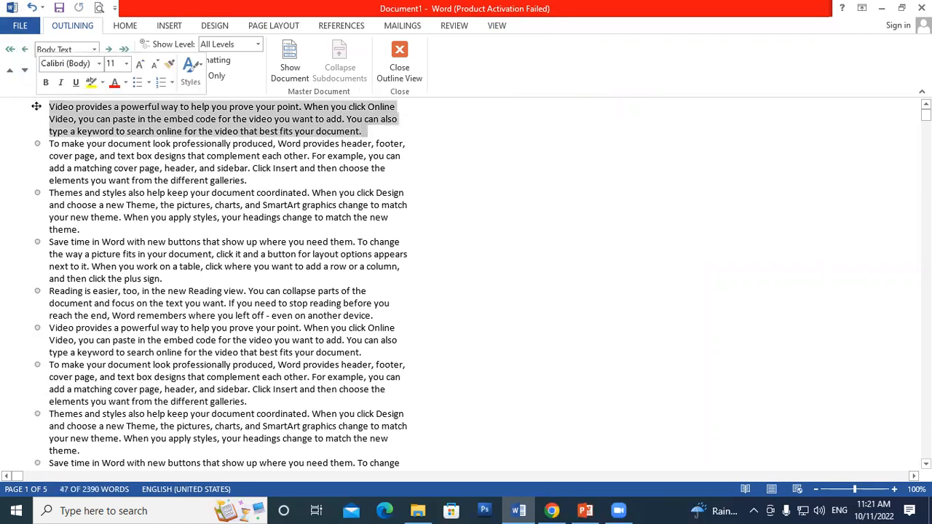
left_click(37, 193)
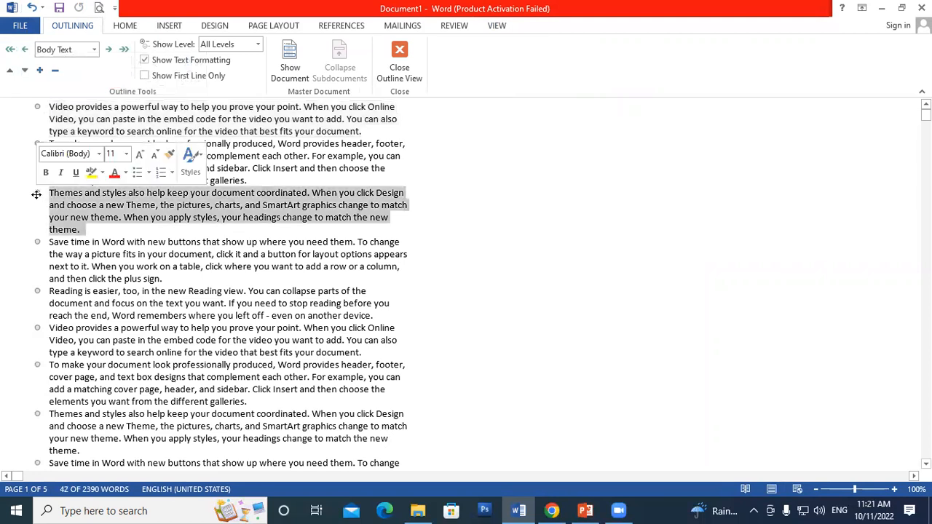
left_click(36, 291)
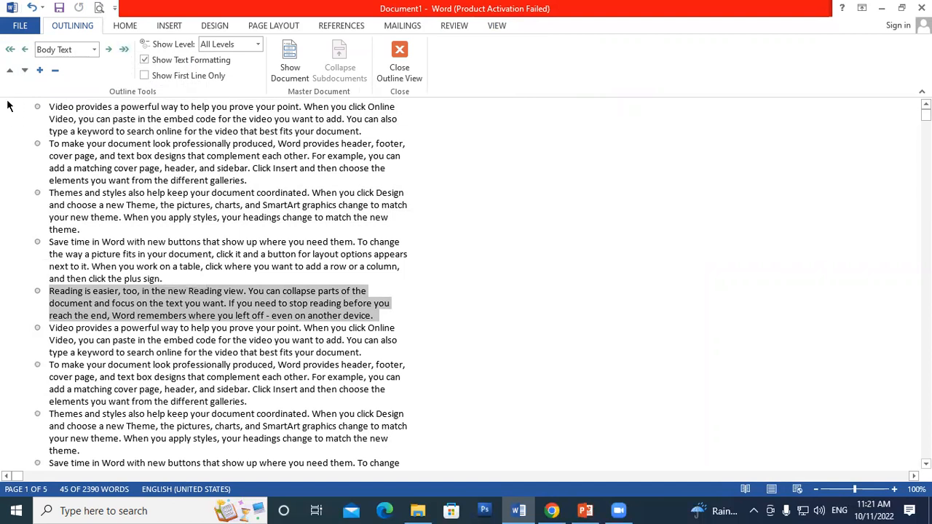
left_click(399, 50)
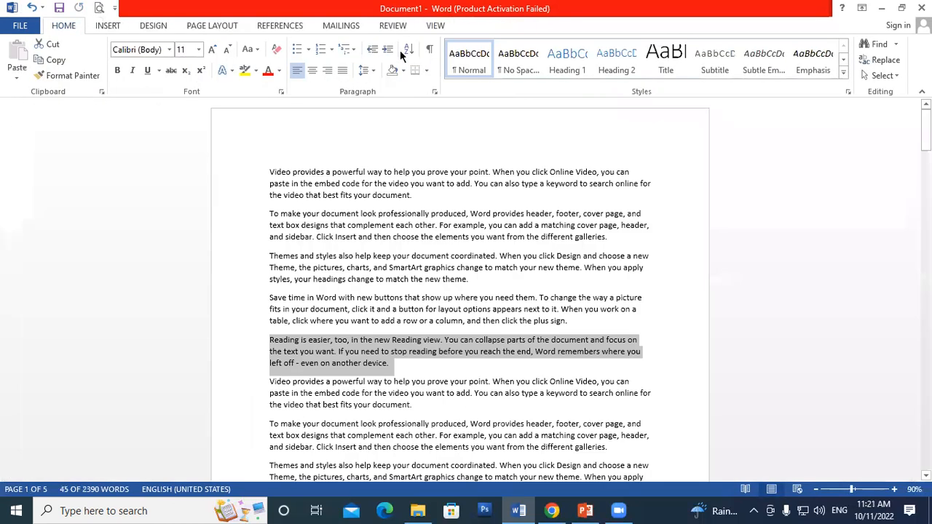
left_click(439, 27)
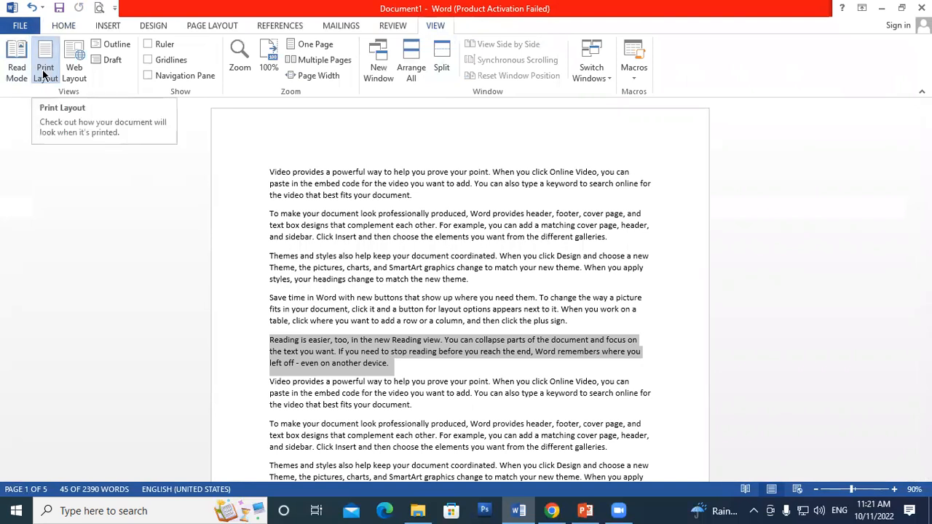
left_click(490, 285)
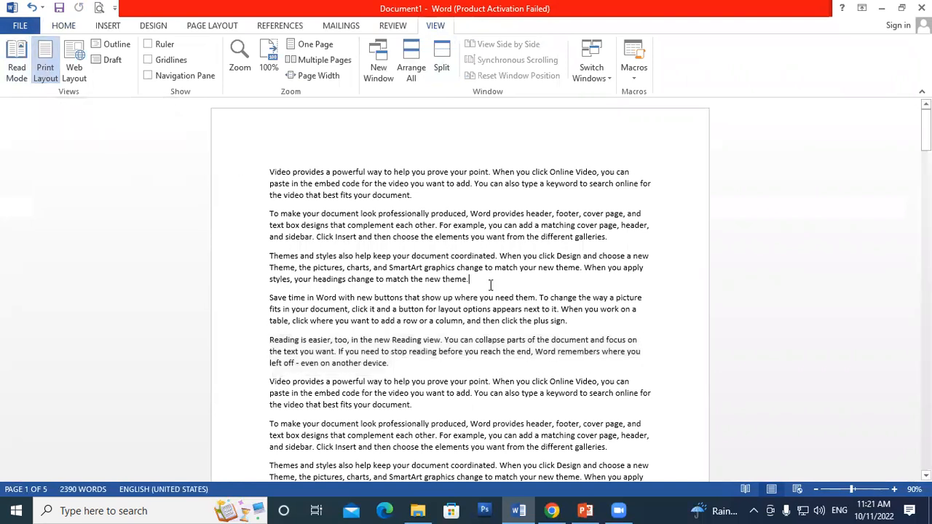
Preview the document in Draft view and return to Print Layout.
left_click(106, 61)
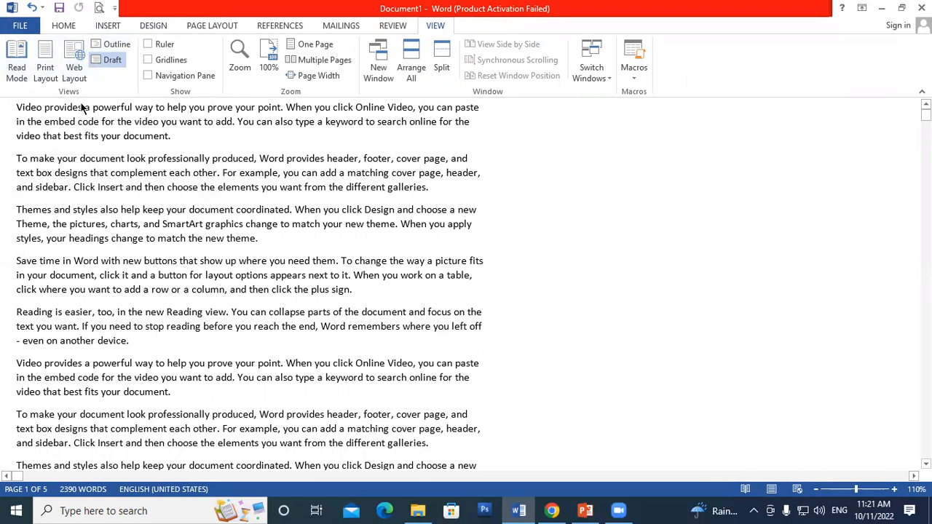
left_click(46, 67)
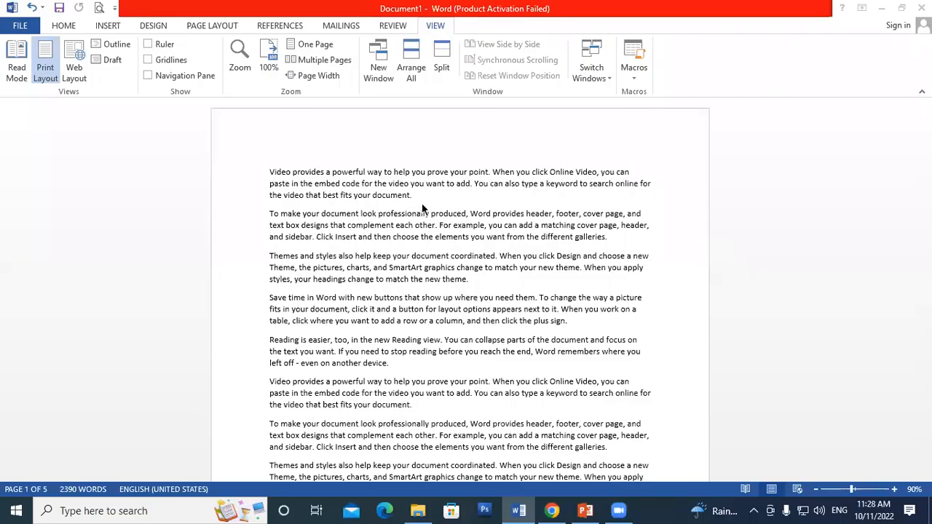
Place the cursor at the end of the first paragraph and show the ruler.
left_click(414, 200)
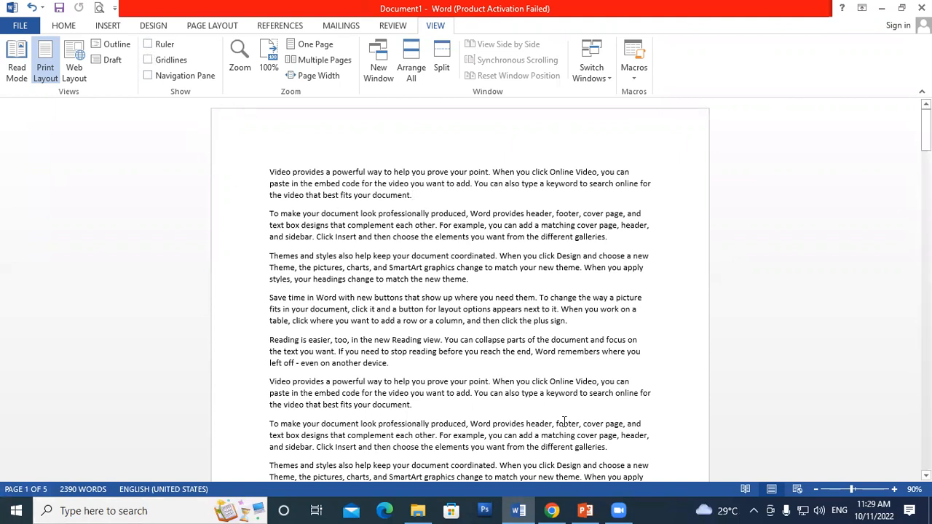
left_click(427, 197)
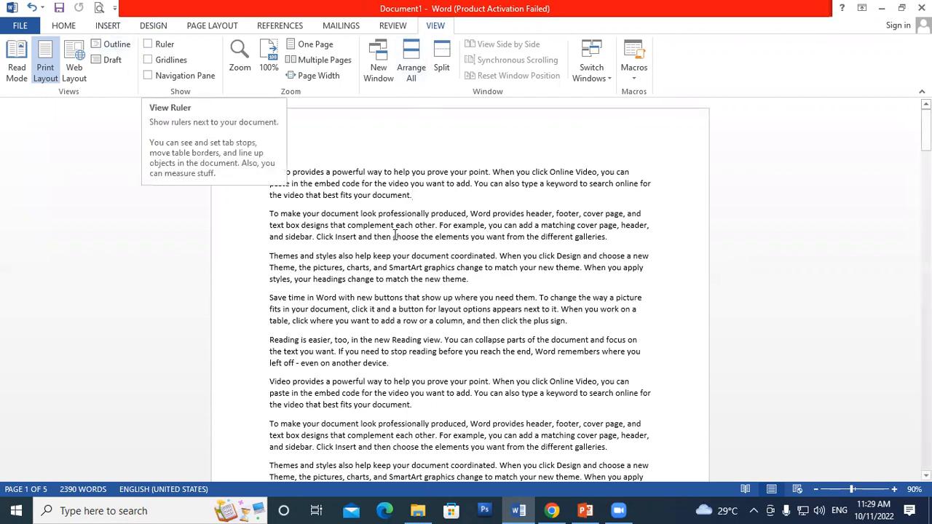
left_click(148, 45)
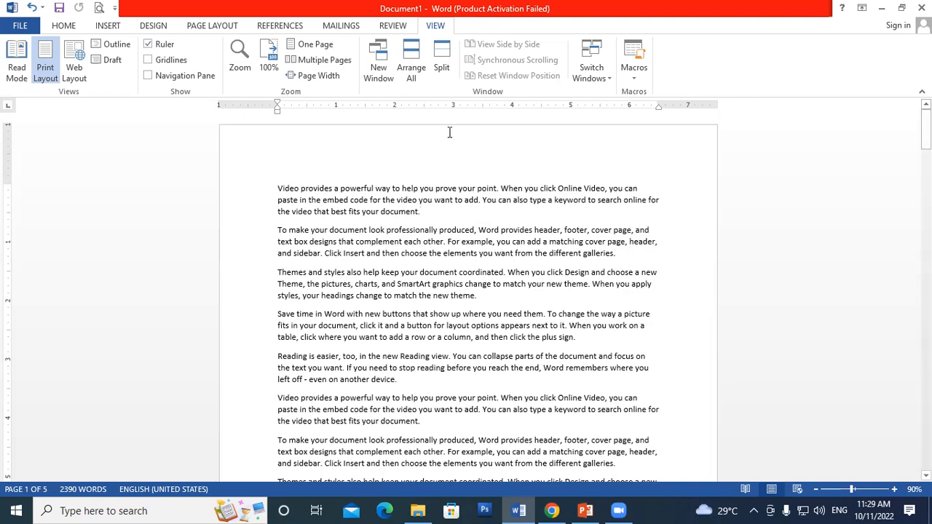
Indent the first paragraph to about the 4.4 mark on the ruler, then return its left indent to zero.
mouse_move(277, 110)
left_mouse_down()
mouse_move(342, 135)
mouse_move(271, 132)
mouse_move(437, 138)
mouse_move(366, 160)
mouse_move(607, 162)
mouse_move(536, 172)
left_mouse_up()
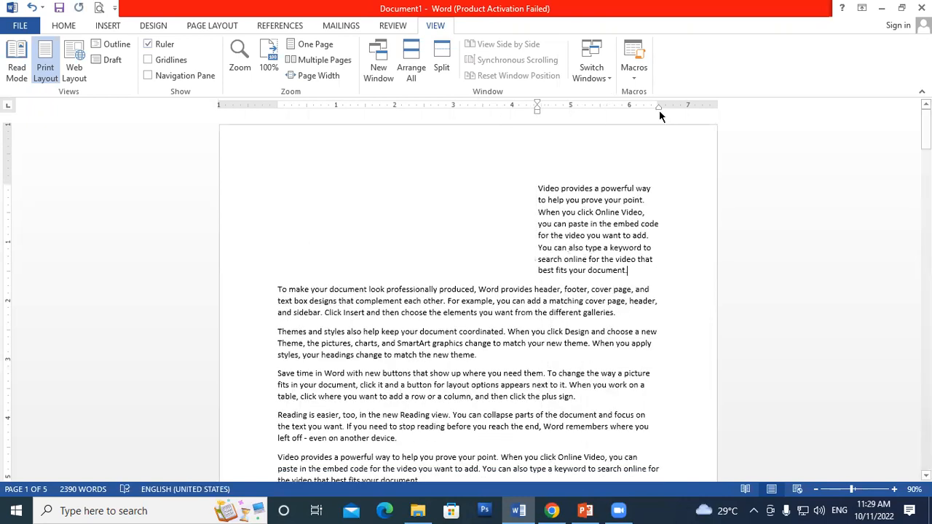
mouse_move(659, 105)
left_mouse_down()
mouse_move(585, 110)
mouse_move(657, 133)
left_mouse_up()
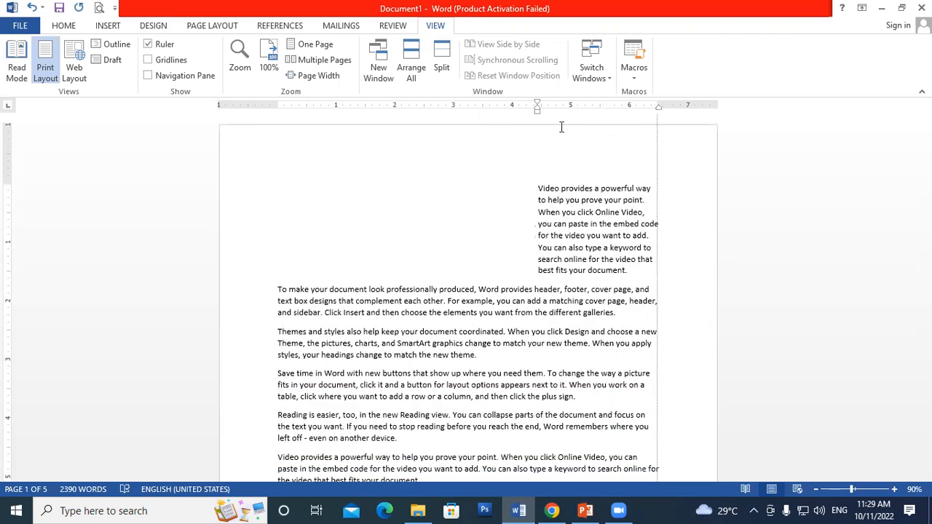
left_click_drag(537, 111, 276, 126)
left_click(433, 217)
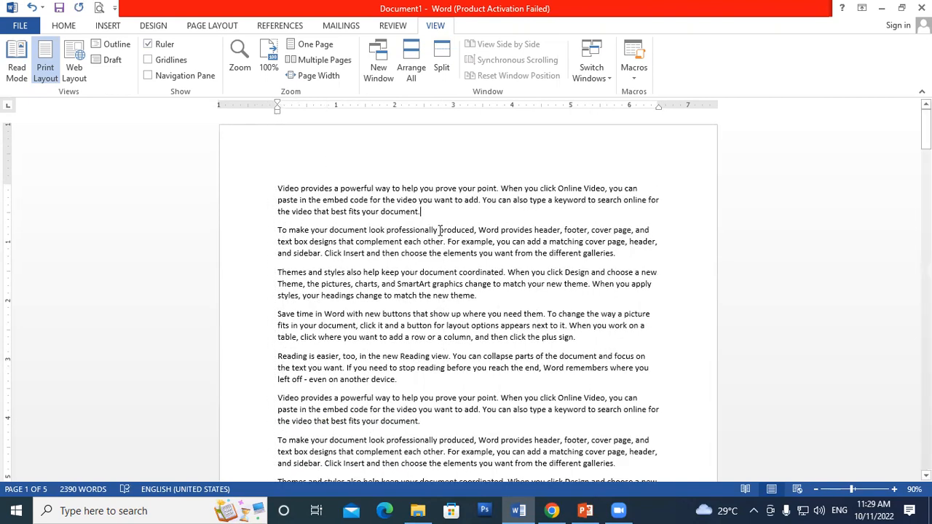
Show gridlines on the pages, look through the document with them, and hide them again.
scroll(373, 271, "down", 10)
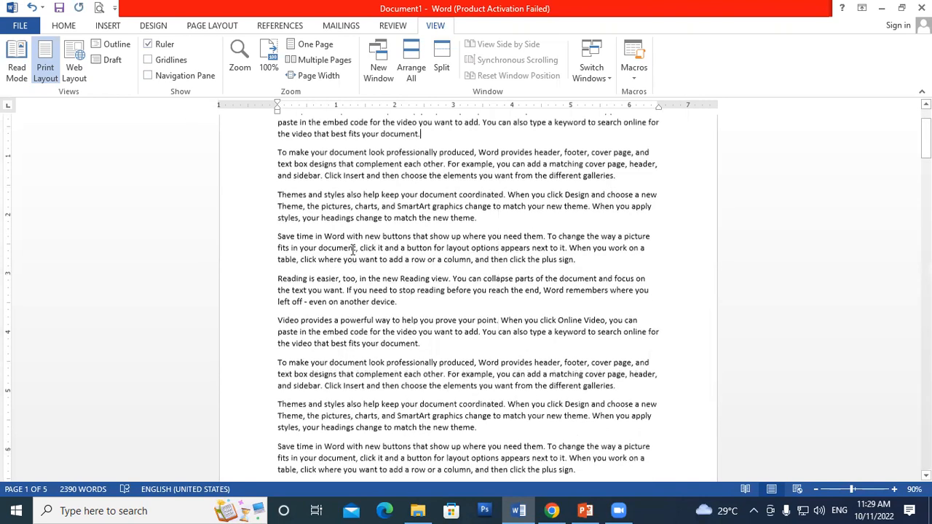
scroll(373, 270, "down", 1)
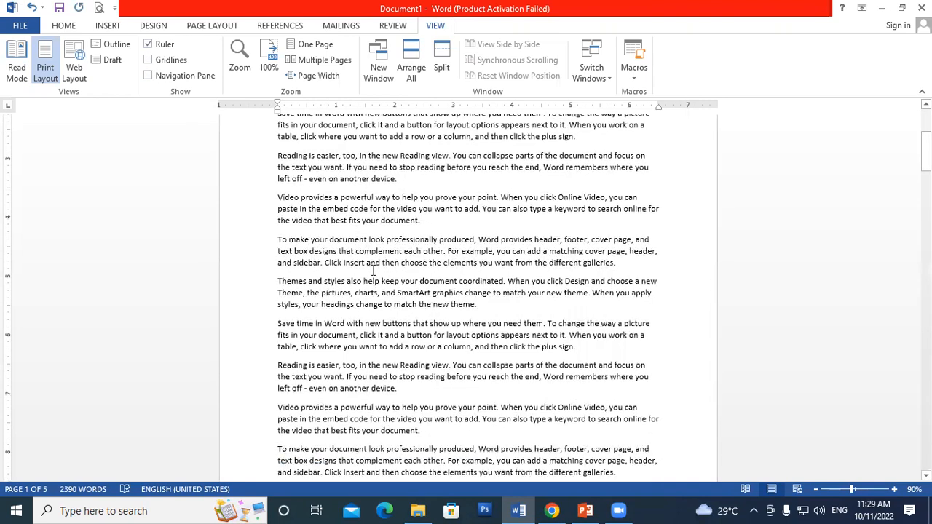
scroll(372, 270, "up", 6)
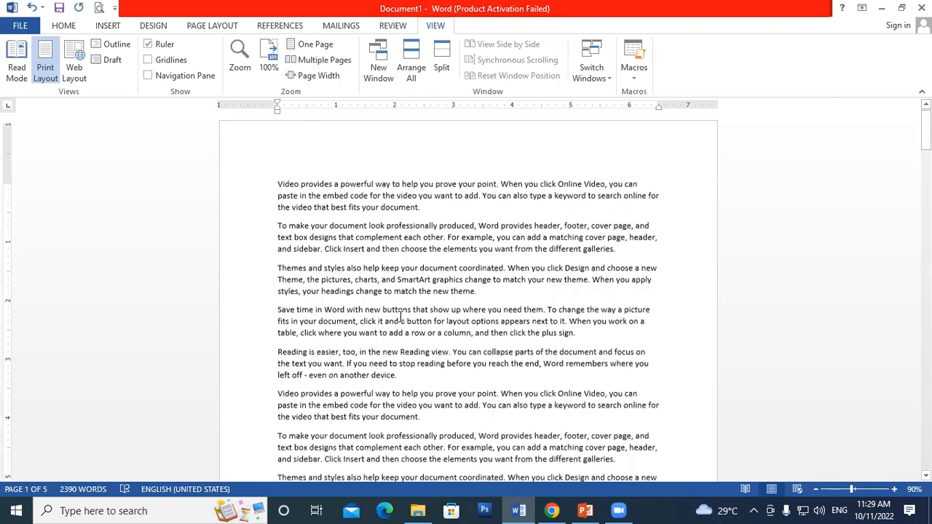
left_click(149, 61)
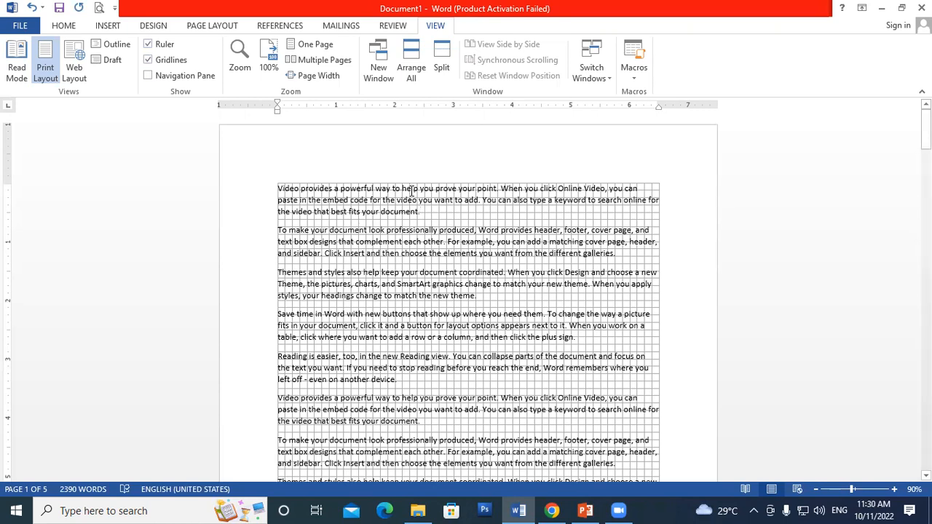
scroll(407, 218, "down", 7)
scroll(401, 243, "down", 15)
scroll(415, 254, "down", 15)
scroll(457, 245, "down", 18)
scroll(456, 246, "up", 20)
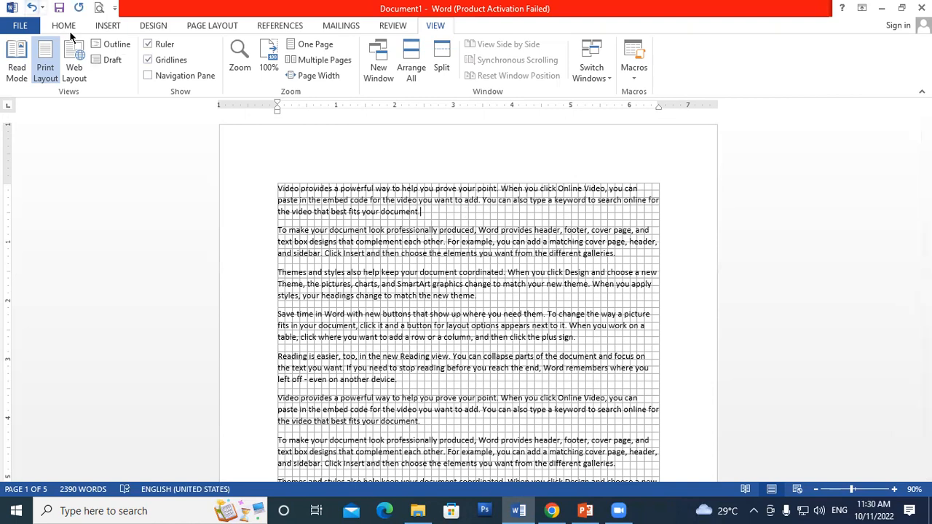
left_click(148, 61)
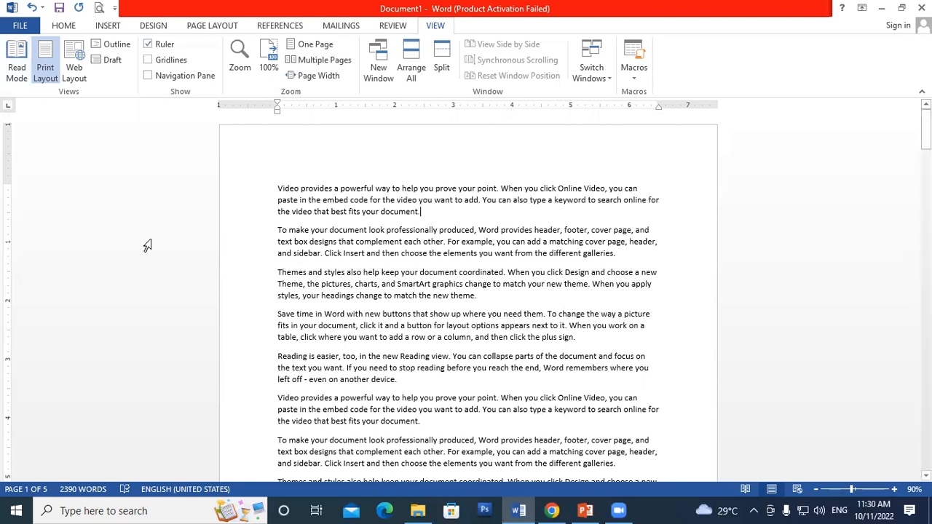
Place the cursor at the start of the document and show the Navigation Pane with page thumbnails.
scroll(426, 196, "down", 3)
scroll(425, 196, "down", 15)
scroll(425, 197, "down", 18)
scroll(425, 196, "down", 20)
left_click(272, 187)
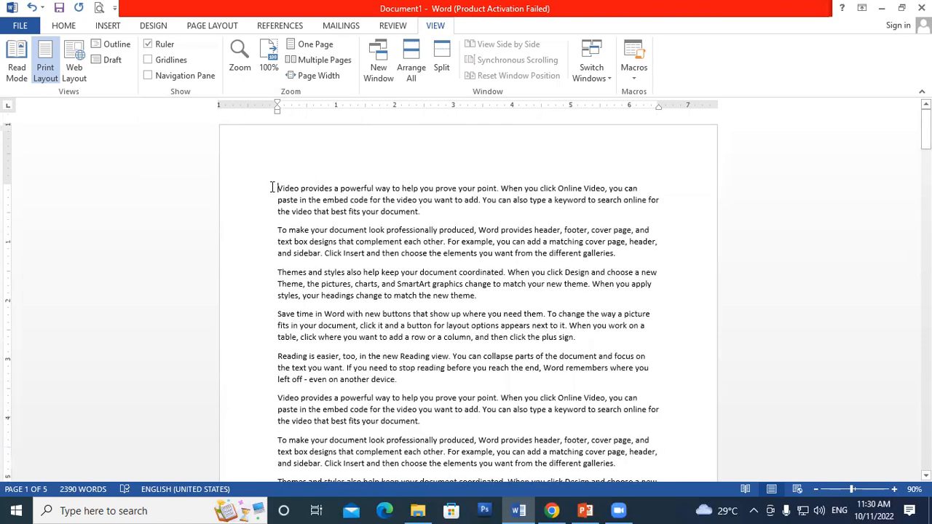
left_click(148, 76)
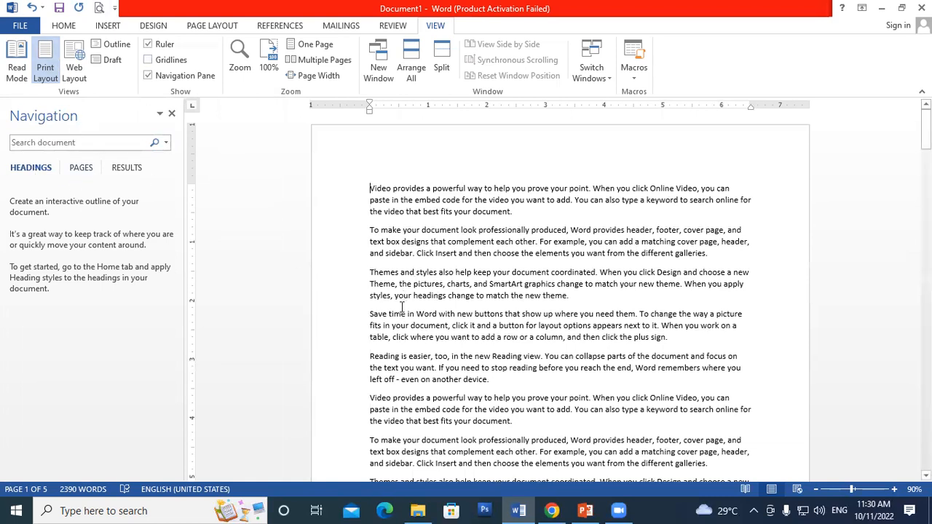
left_click(76, 170)
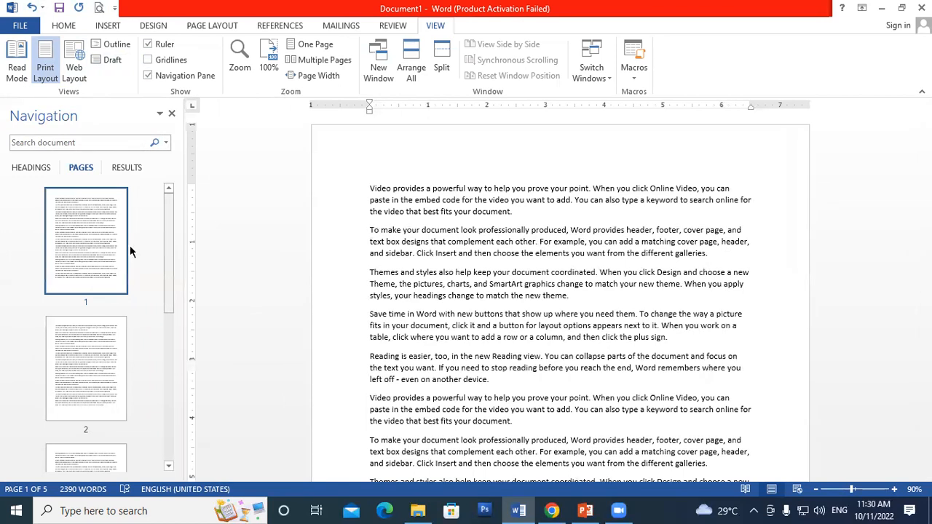
Jump to page 4, page 5 and back to page 1 using the page thumbnails.
scroll(64, 284, "down", 5)
left_click(89, 248)
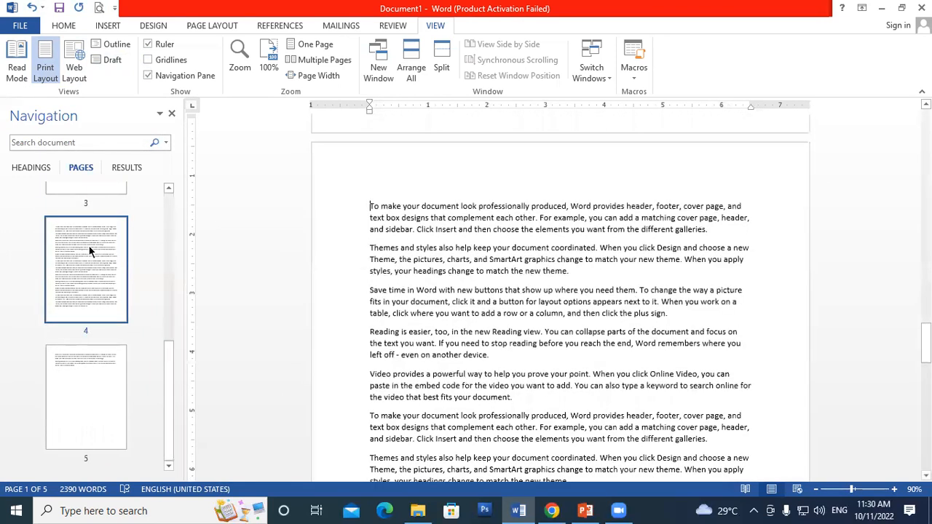
left_click(90, 384)
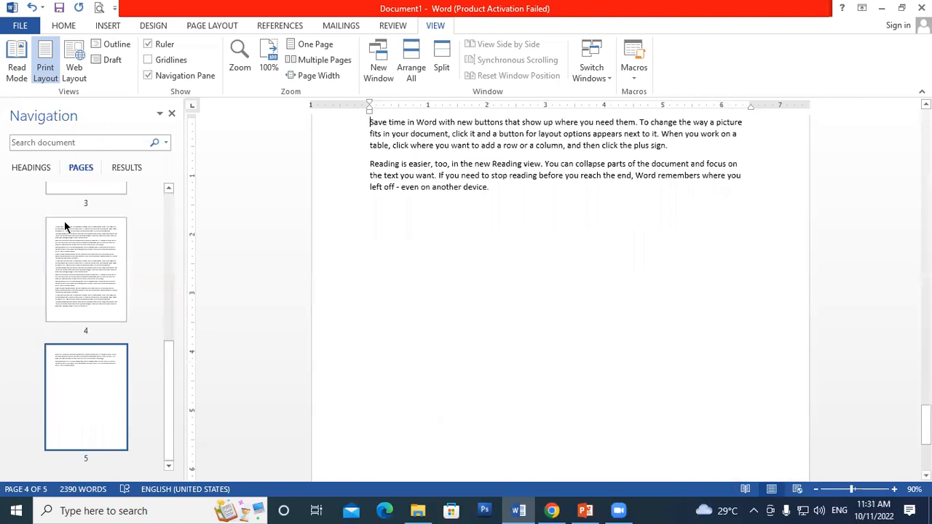
scroll(85, 265, "up", 5)
left_click(88, 262)
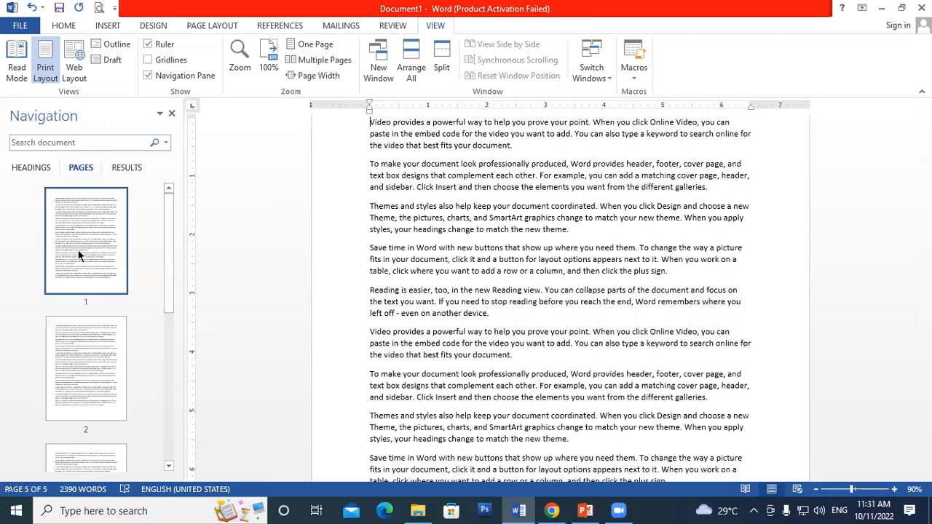
Jump to page 2 from its thumbnail, view the headings section of the Navigation Pane, and close the pane.
left_click(92, 384)
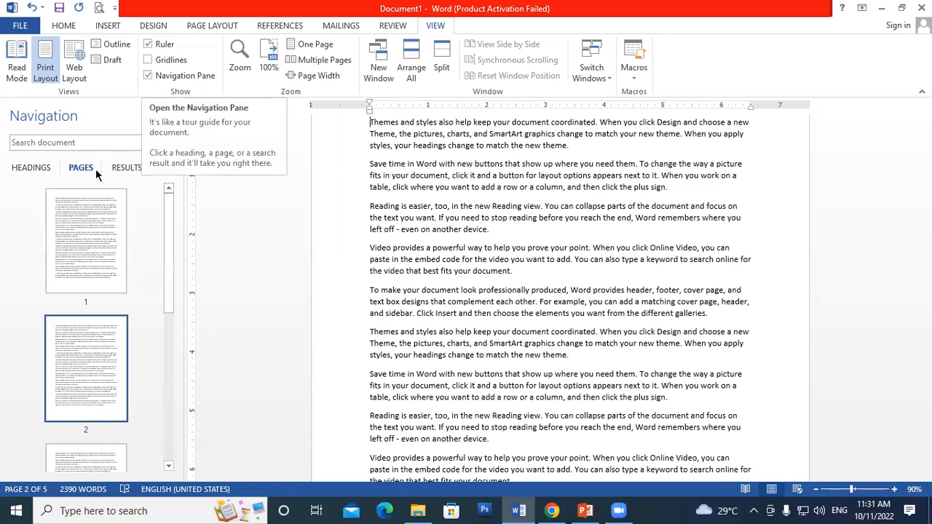
left_click(22, 169)
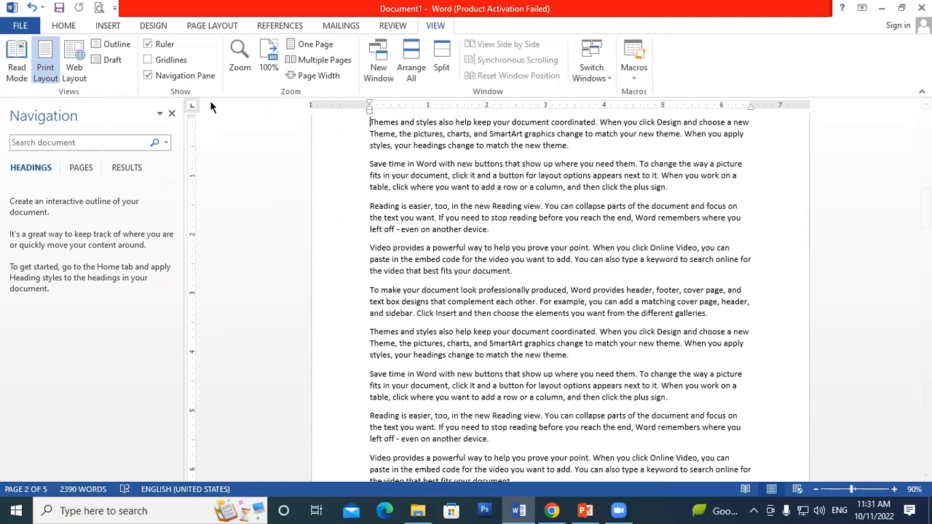
left_click(171, 115)
Place the cursor at the end of the fourth paragraph on page 2 and zoom in to 210%.
left_click(442, 275)
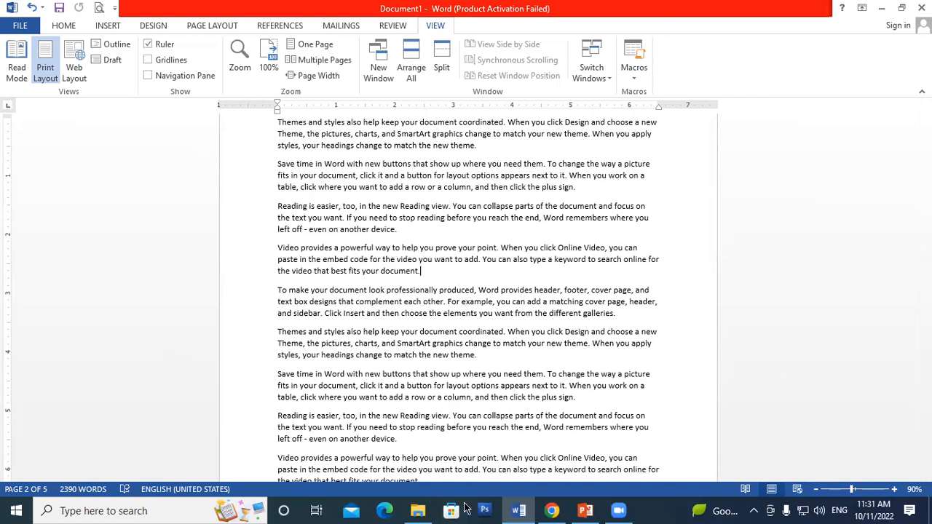
left_click(567, 260)
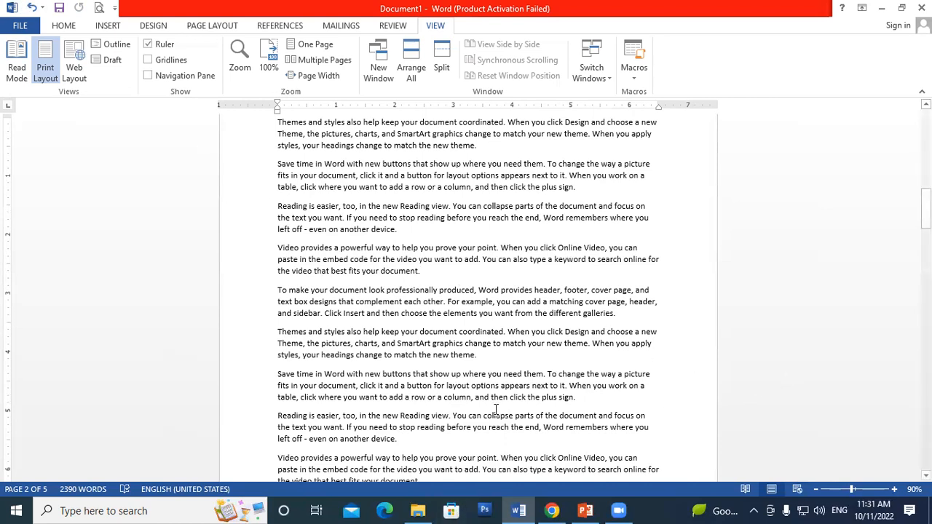
left_click(432, 270)
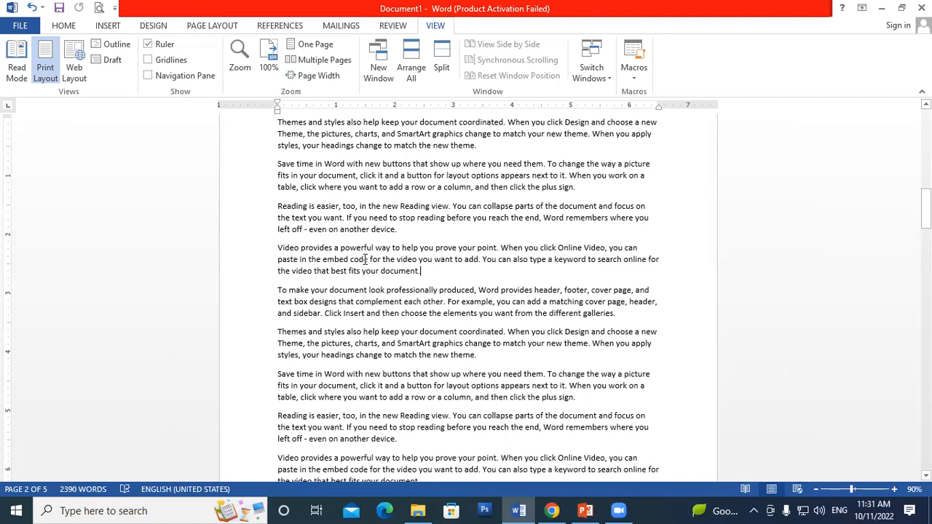
left_click(895, 489)
left_click(896, 490)
left_click(895, 489)
left_click(895, 489)
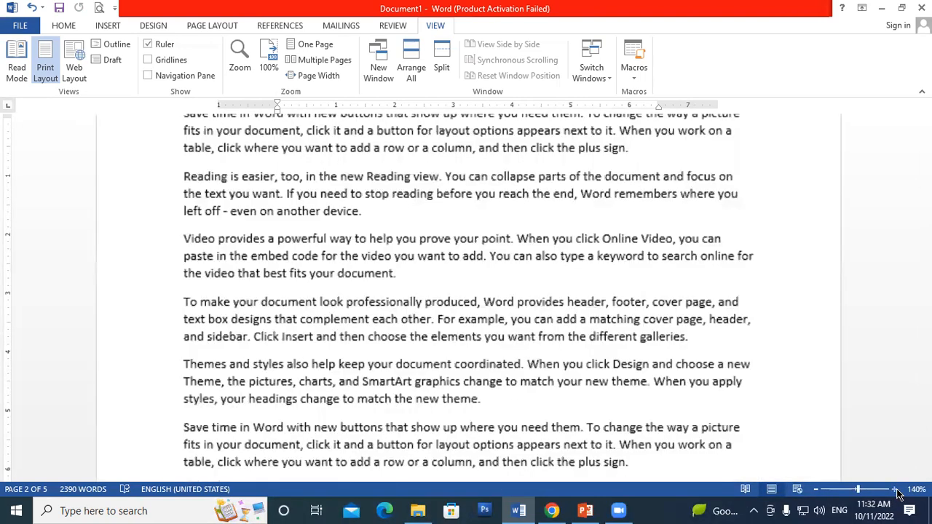
left_click(895, 489)
left_click(895, 489)
left_click(895, 490)
left_click(895, 489)
left_click(896, 490)
left_click(895, 489)
left_click(895, 489)
left_click(895, 489)
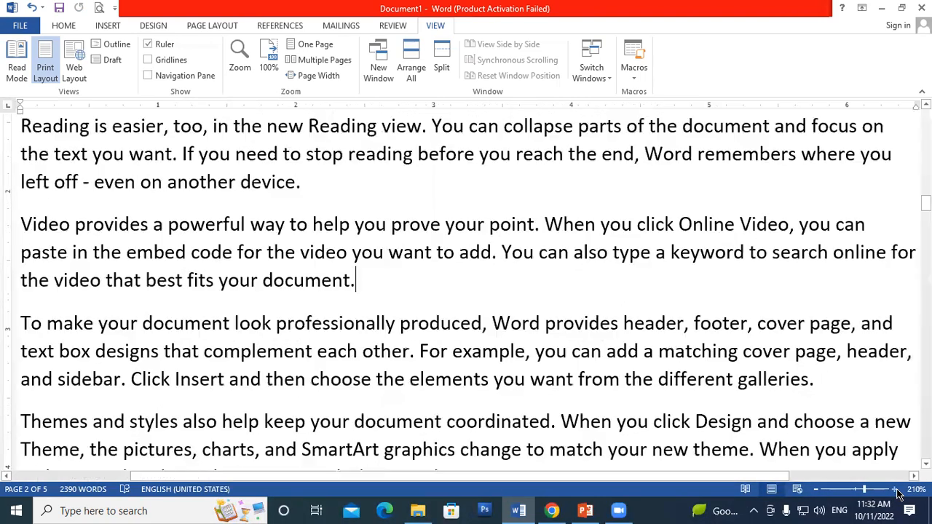
Zoom the document out to 150%.
left_click(816, 489)
left_click(816, 489)
left_click(816, 489)
left_click(816, 489)
left_click(816, 490)
left_click(815, 489)
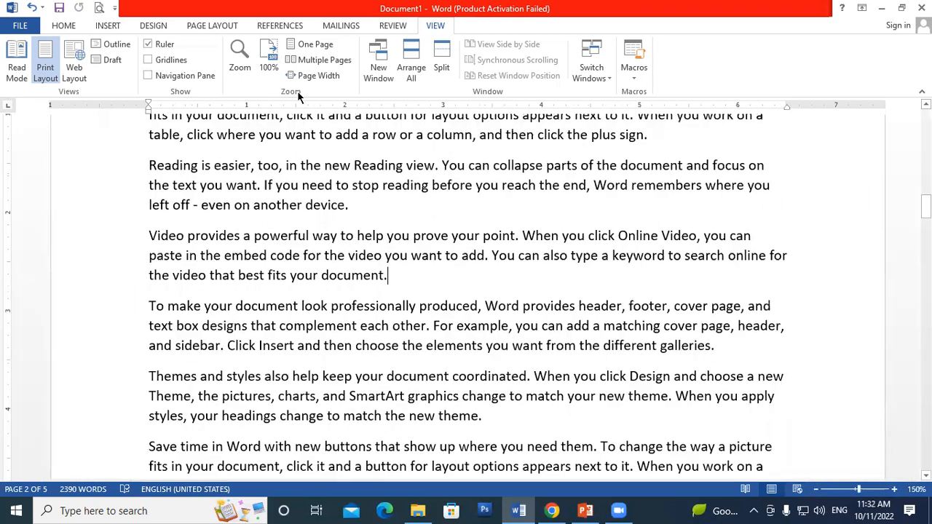
Set the document zoom to the 200% preset in the Zoom dialog.
left_click(239, 58)
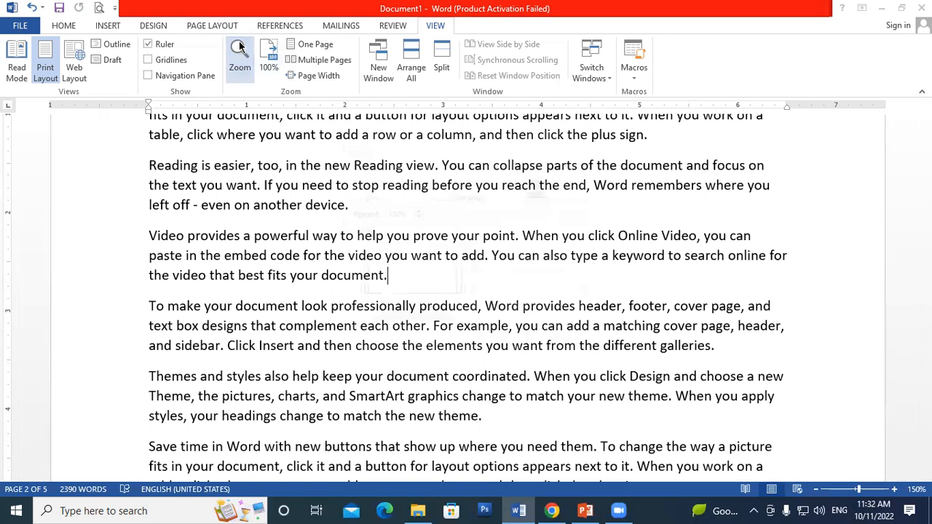
left_click_drag(362, 133, 136, 67)
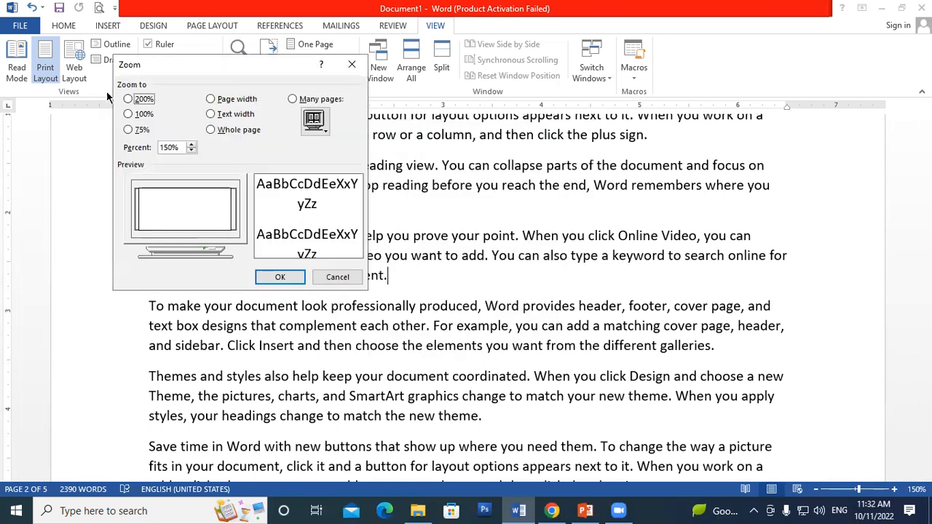
left_click(128, 99)
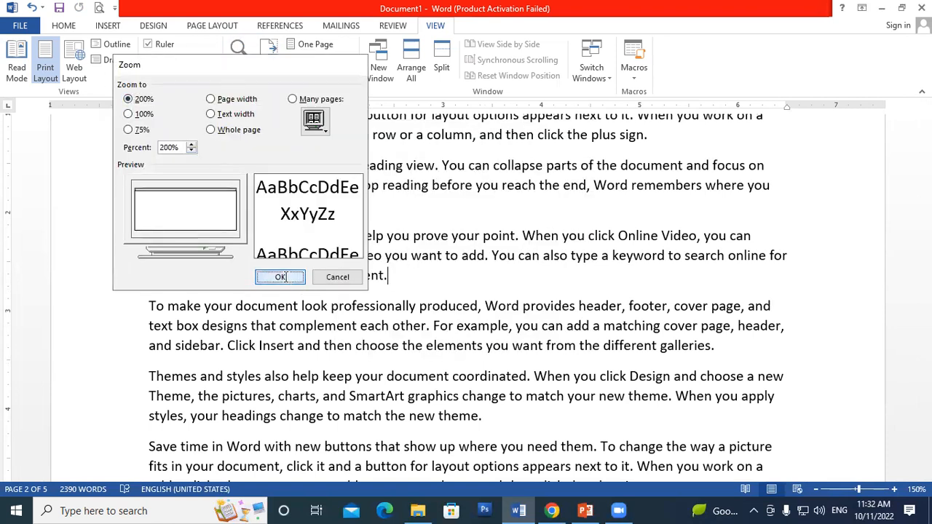
left_click(280, 276)
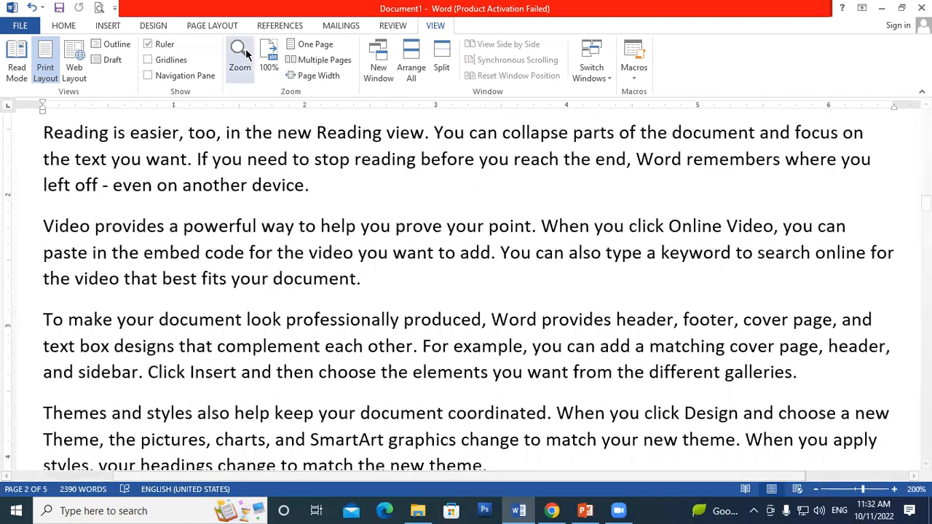
Set the document zoom to the 75% preset in the Zoom dialog.
left_click(240, 58)
left_click(128, 130)
left_click(271, 278)
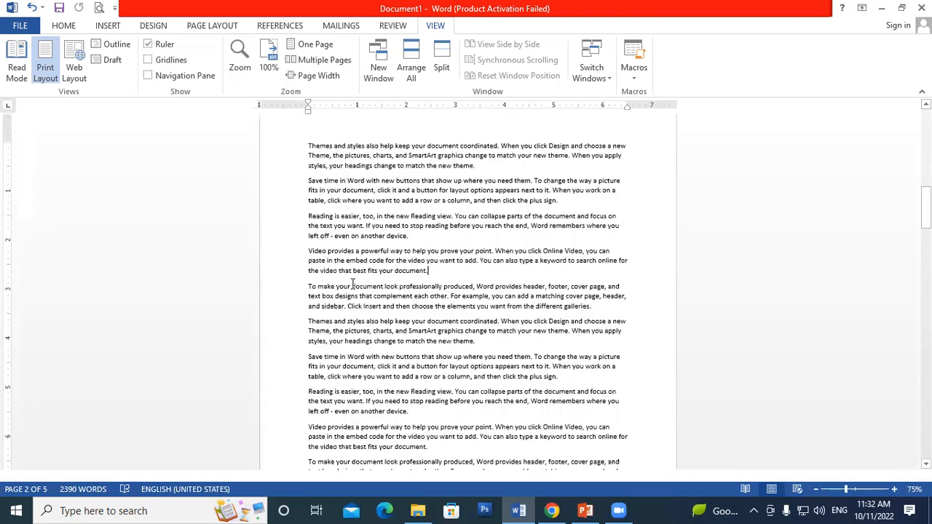
Return the zoom to the 200% preset, and reset it to 100%.
left_click(240, 58)
left_click(128, 98)
left_click(276, 276)
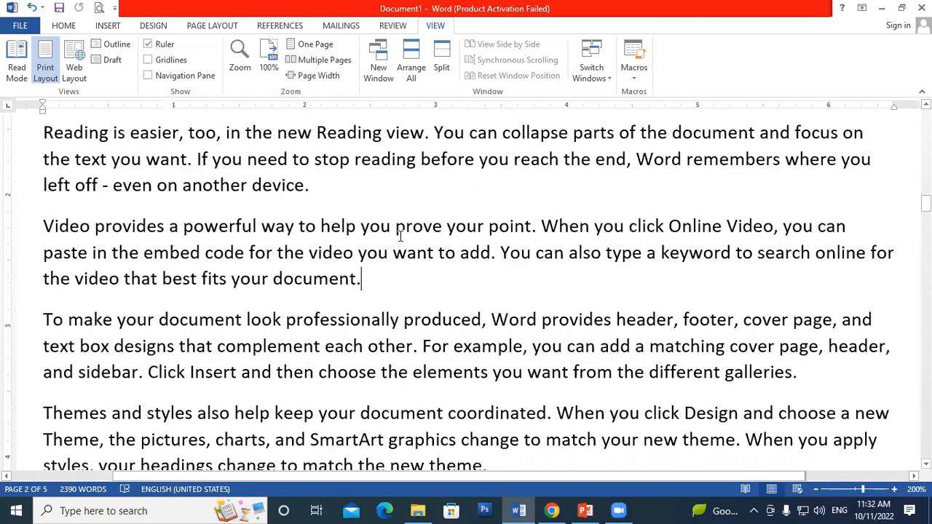
left_click(269, 48)
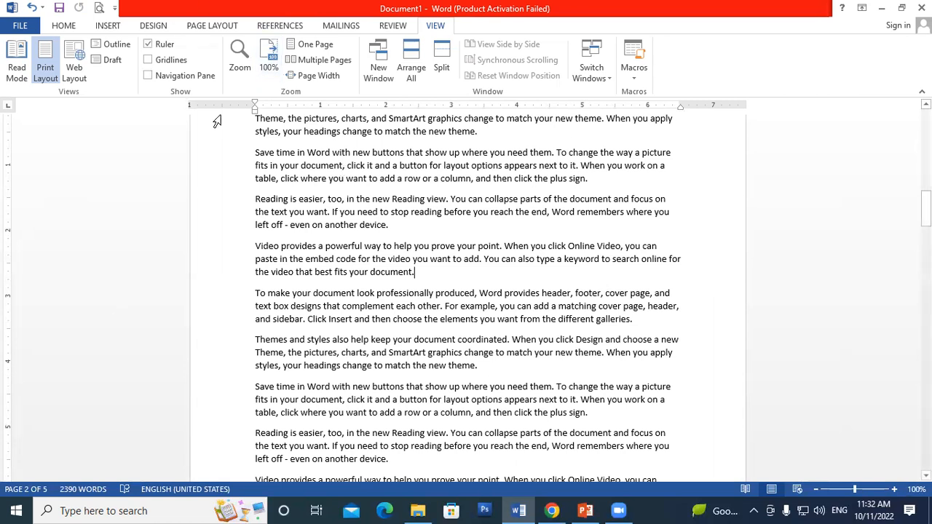
Fit one whole page in the window and go up to the first page.
left_click(306, 44)
scroll(490, 333, "up", 5)
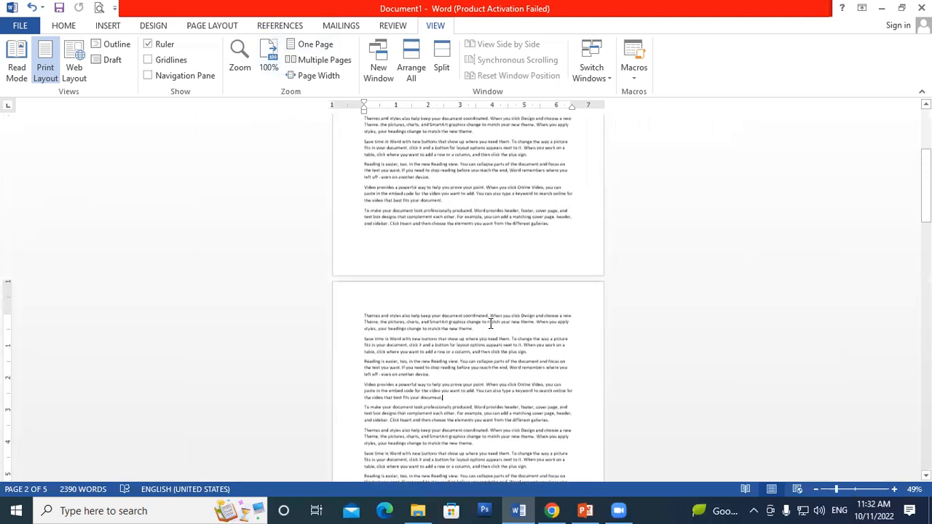
left_click(399, 149)
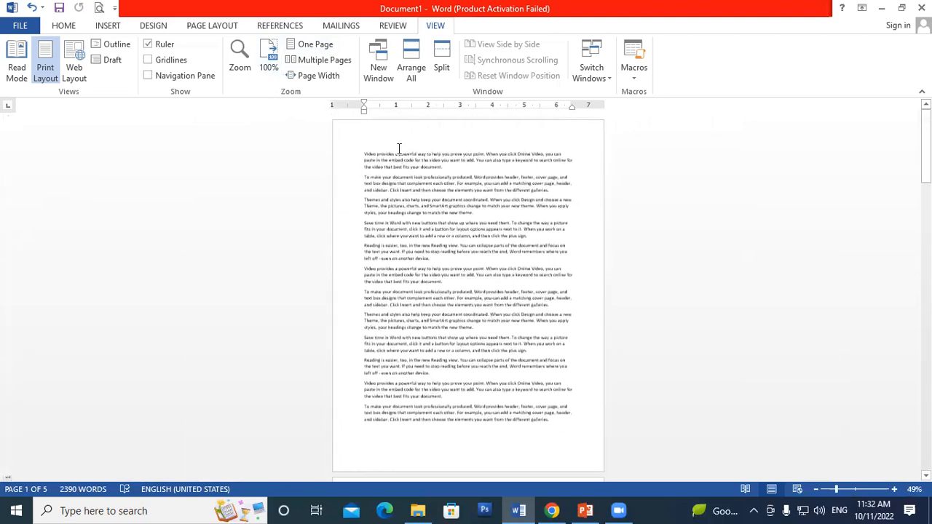
Display multiple pages side by side and look through the whole document, returning to its start.
left_click(337, 66)
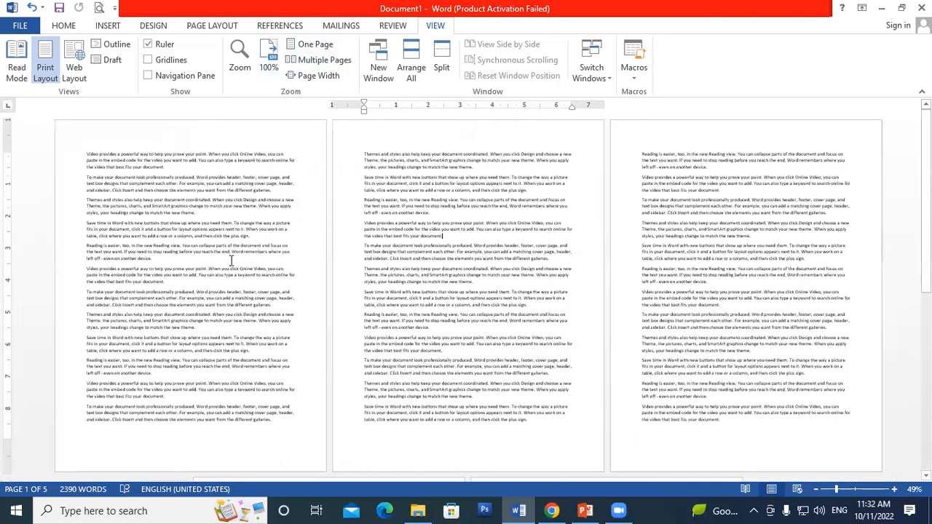
scroll(657, 270, "down", 2)
scroll(657, 269, "down", 5)
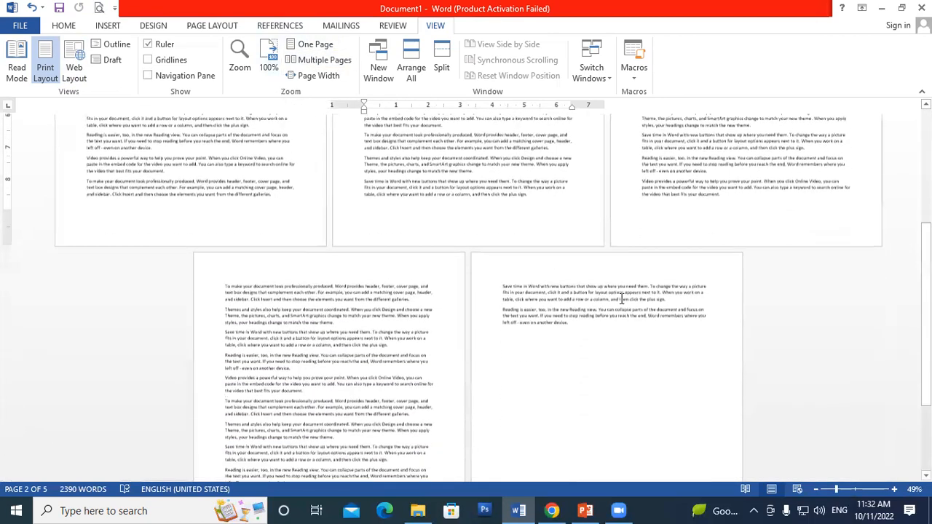
scroll(677, 255, "down", 1)
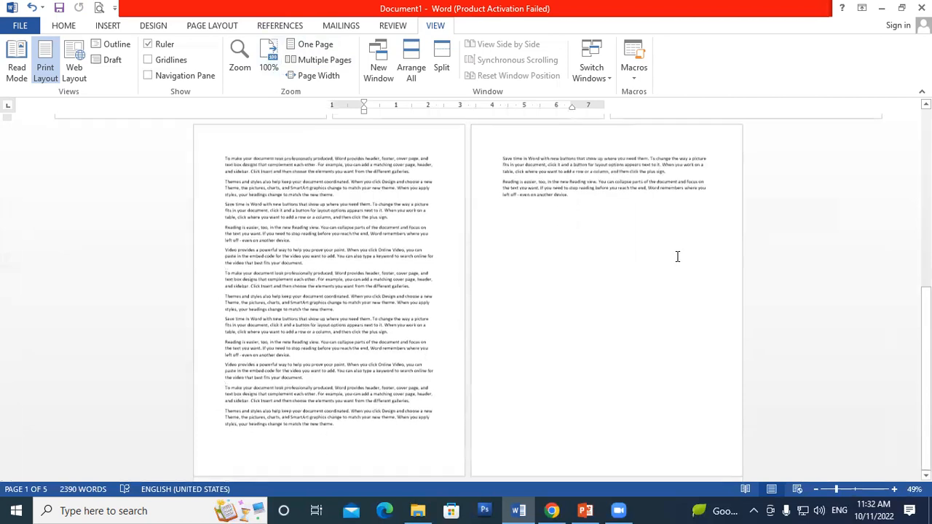
scroll(676, 256, "up", 5)
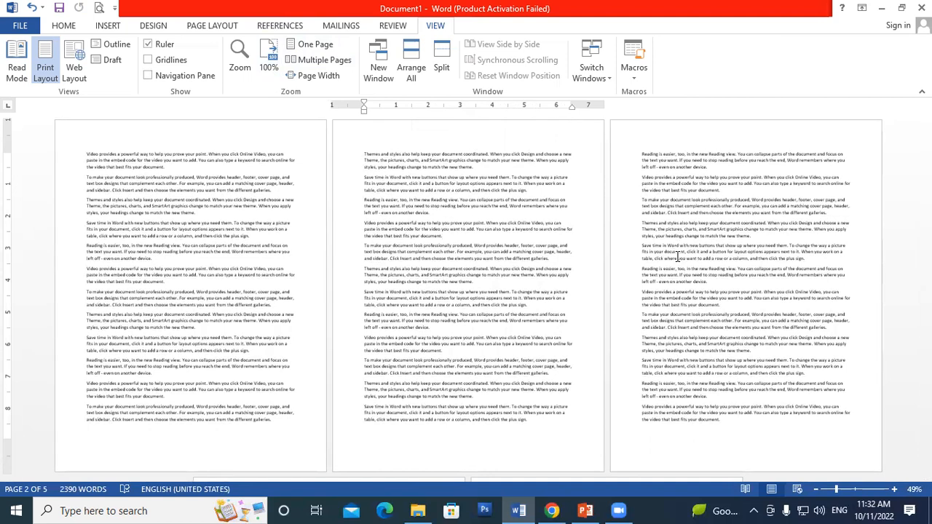
Place the cursor in the first page's fourth paragraph, fit the page to the window width, and reset the zoom to 100%.
left_click(120, 235)
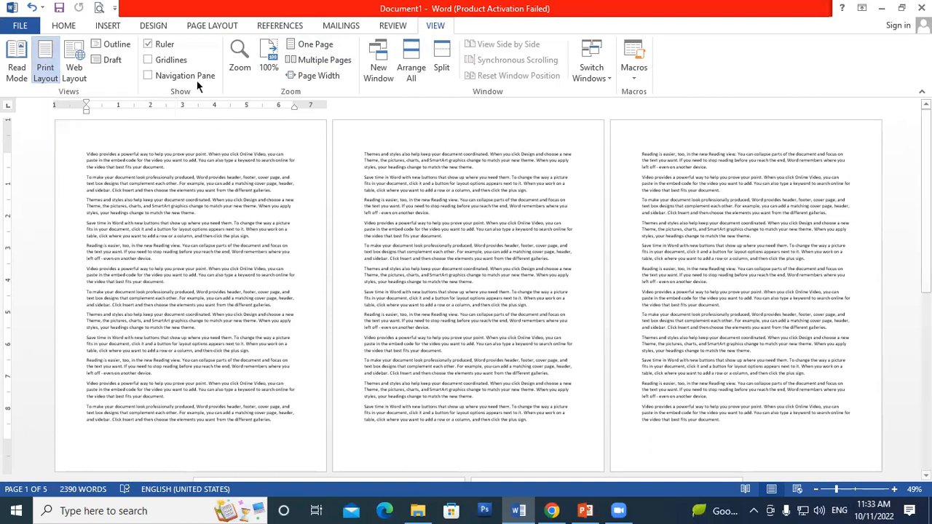
left_click(325, 77)
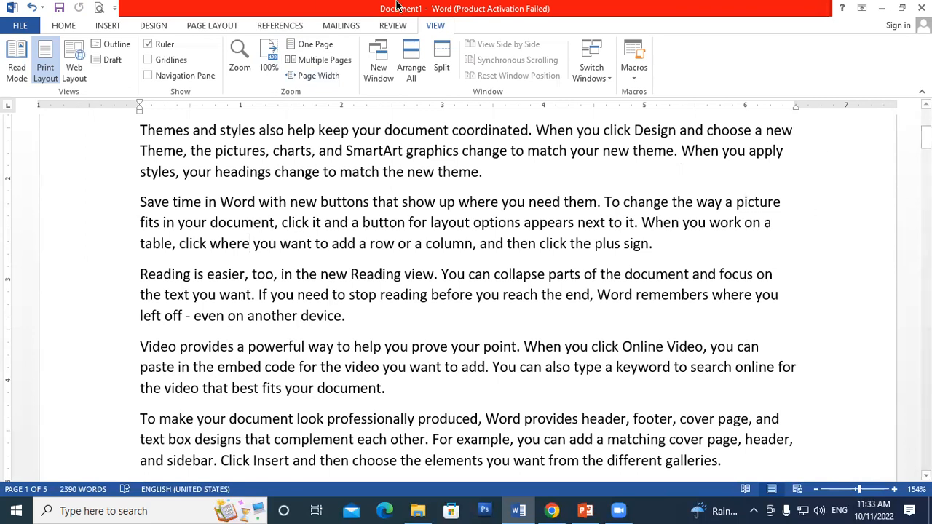
left_click(269, 58)
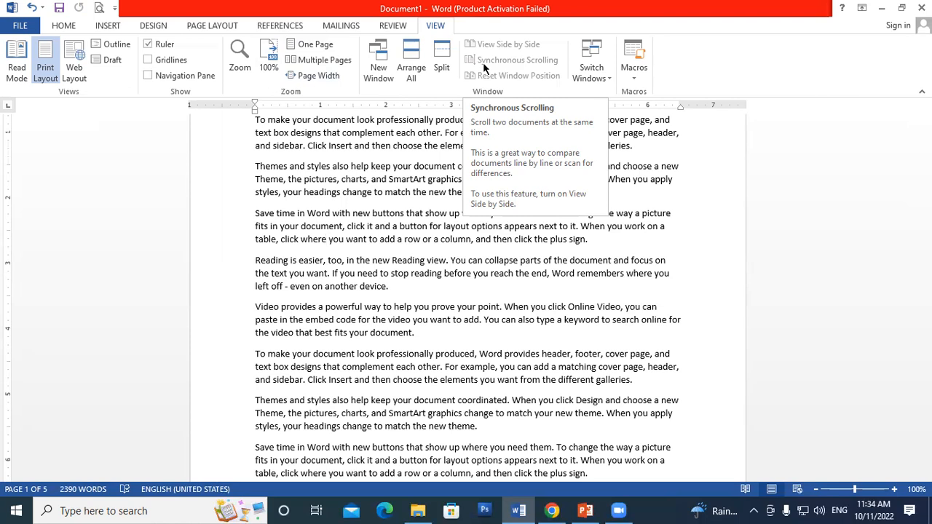
Close the Word document without saving it and open the Run dialog.
left_click(417, 287)
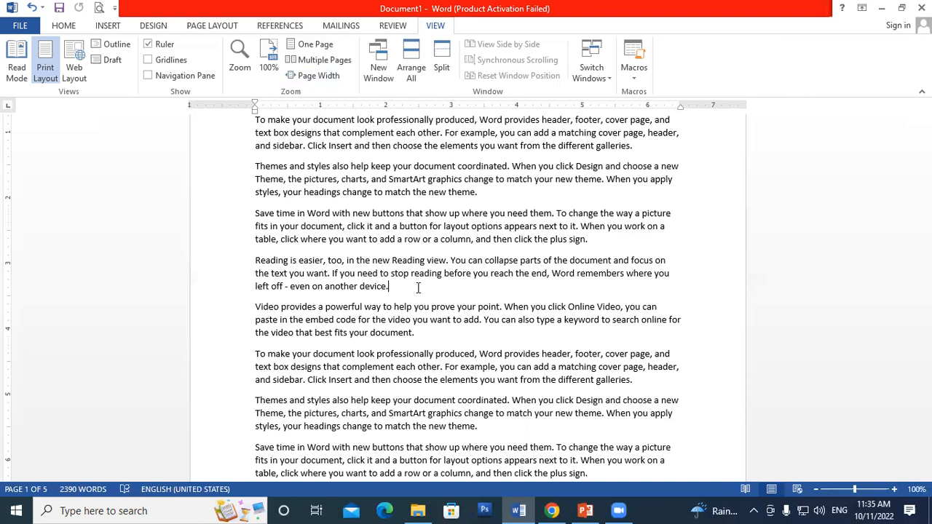
left_click(921, 9)
left_click(480, 281)
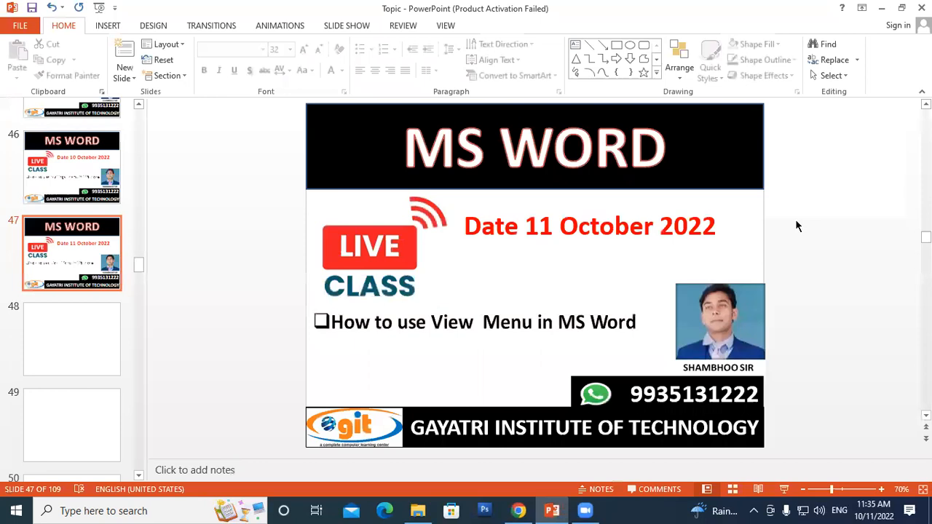
key("super+r")
type("no")
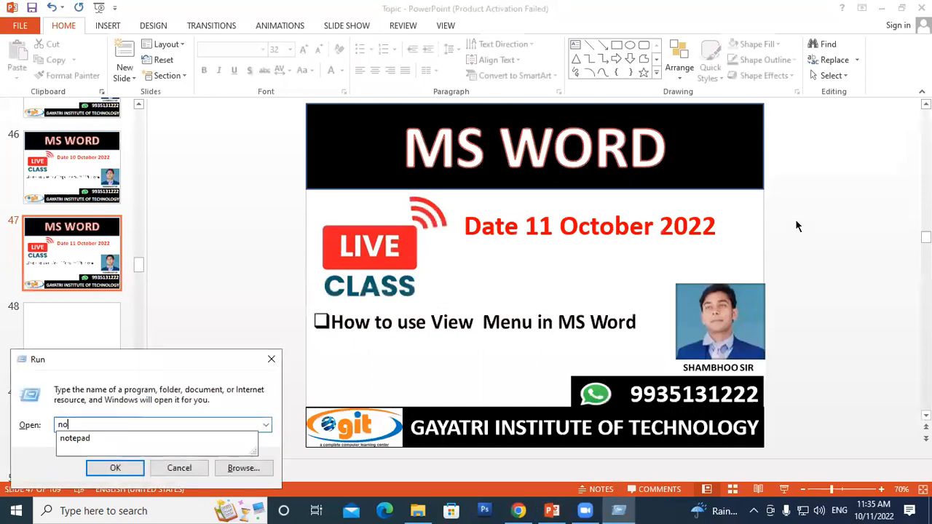
key("Down")
key("BackSpace")
key("BackSpace")
key("BackSpace")
key("BackSpace")
key("BackSpace")
key("BackSpace")
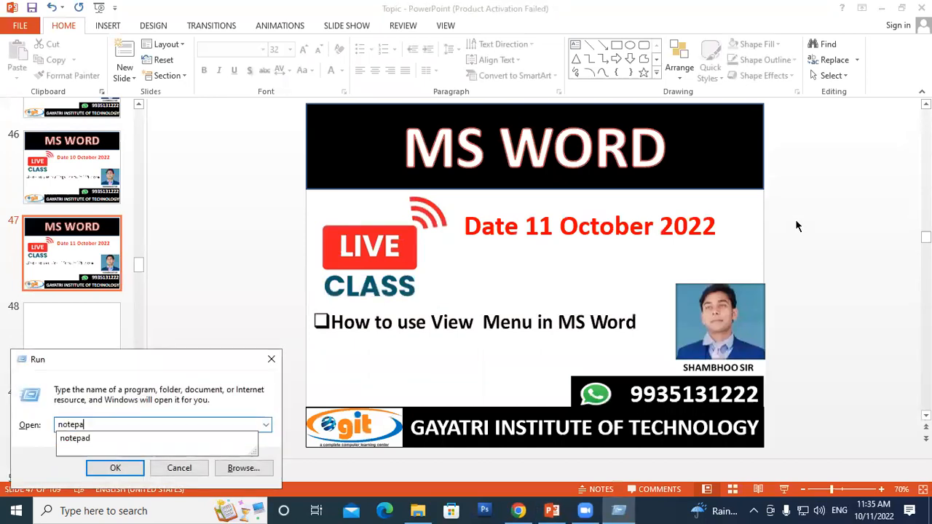
key("BackSpace")
Launch Word through the Run dialog and create a blank document, dismissing the activation wizard.
type("wi")
key("Down")
key("Return")
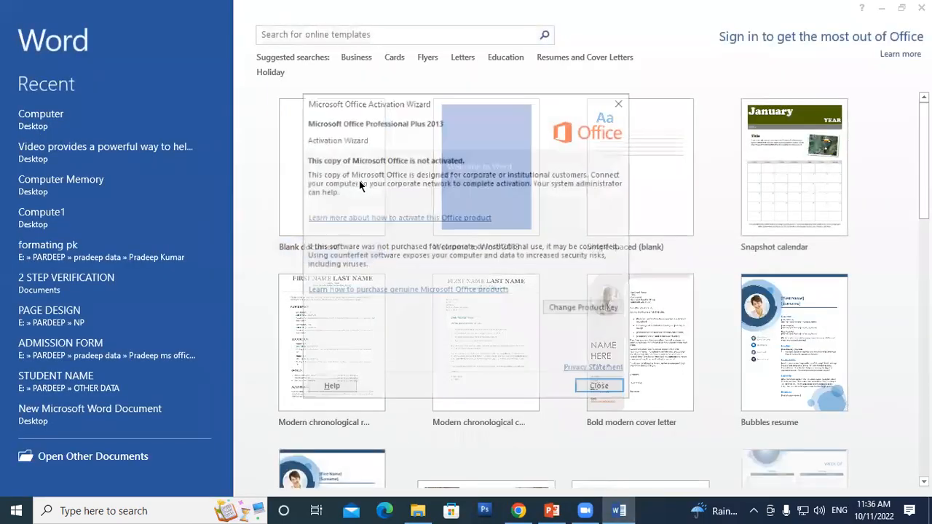
left_click(603, 390)
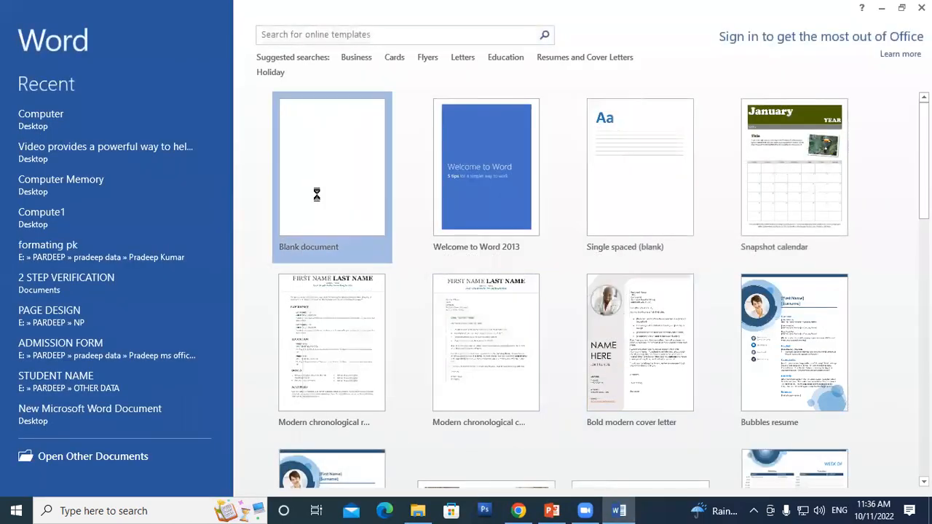
left_click(356, 218)
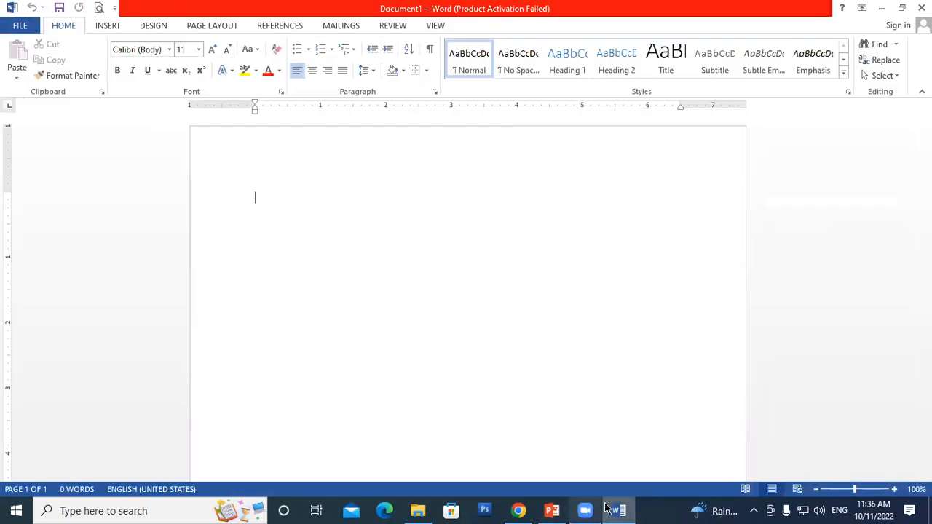
Enter the text "System Software" at the start of the blank document and select it.
mouse_move(617, 507)
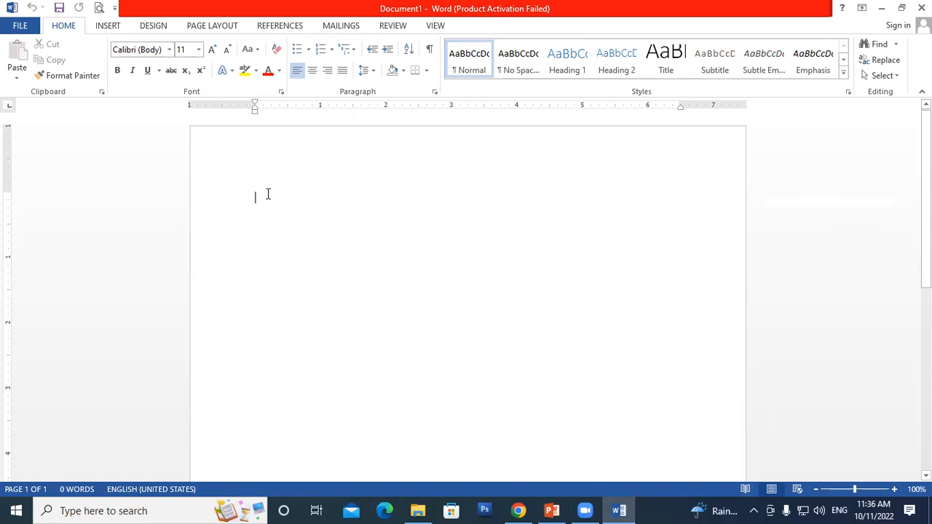
type("Sy")
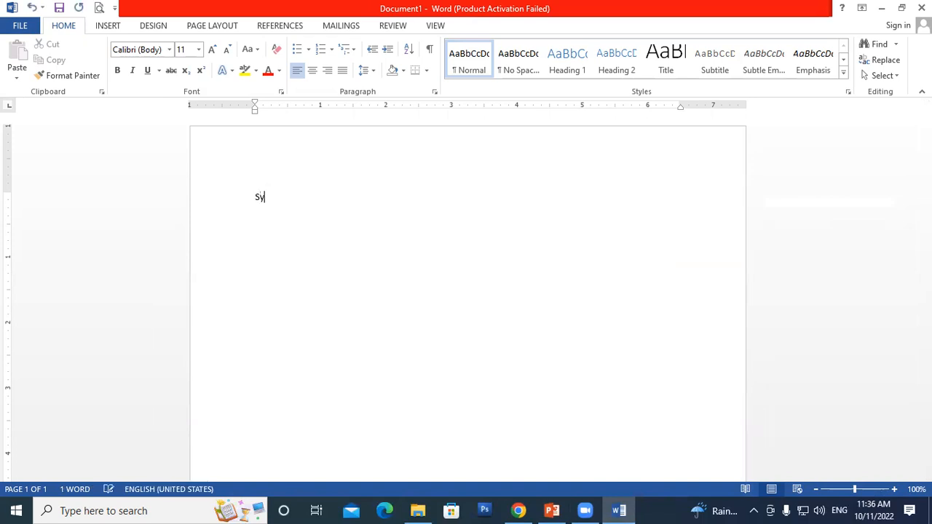
type("stem Os")
key("BackSpace")
key("BackSpace")
type("S")
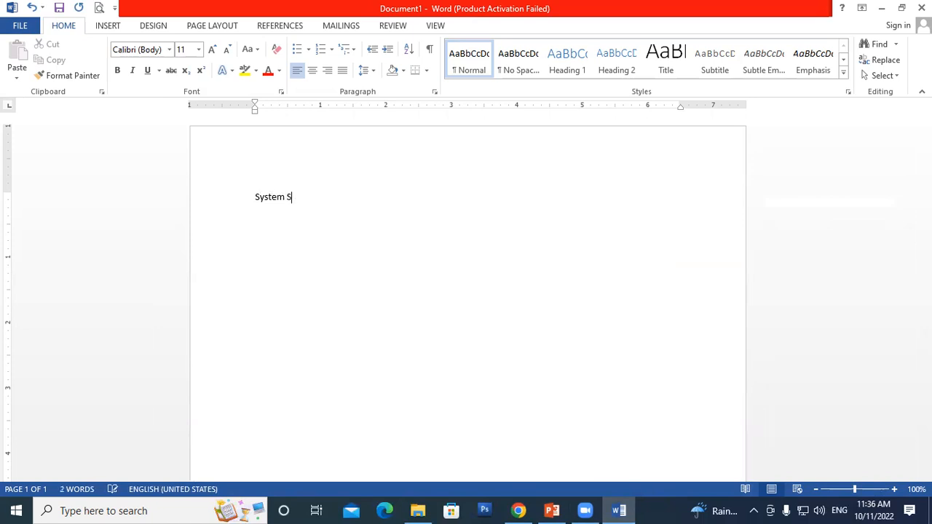
type("oftware")
left_click(257, 201)
left_click_drag(272, 204, 345, 199)
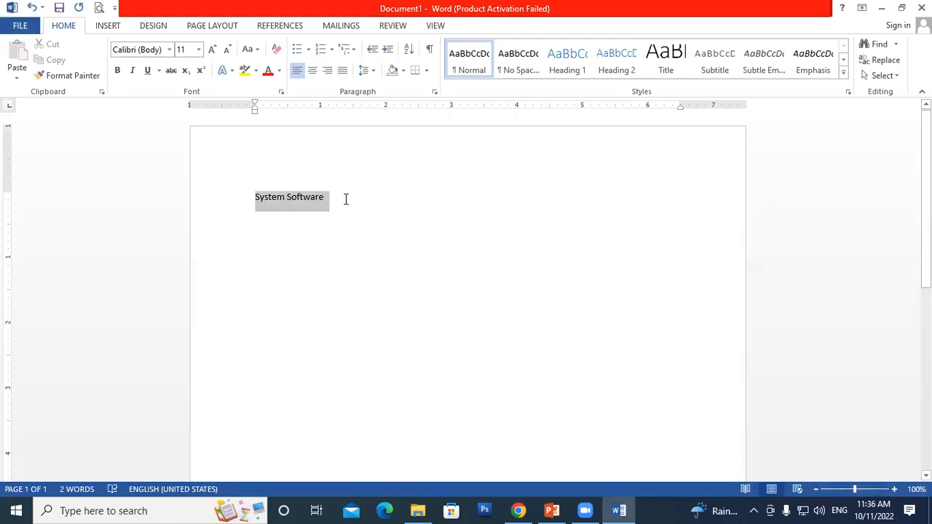
Format the selected "System Software" text at size 20 in bold with a red font color.
left_click(212, 48)
left_click(213, 48)
left_click(213, 48)
left_click(213, 48)
left_click(213, 49)
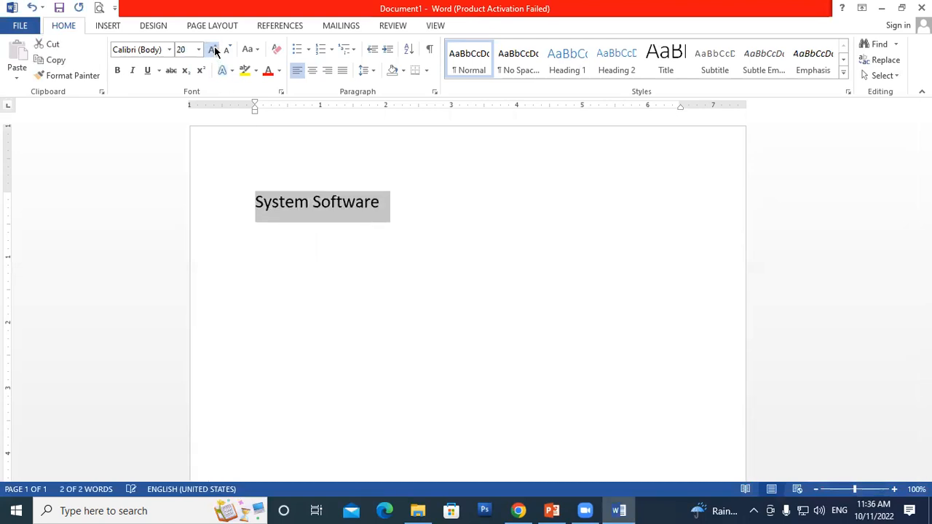
left_click(117, 70)
left_click(268, 70)
Generate sample paragraphs on a new line below "System Software" with =rand().
left_click(397, 217)
key("Return")
type("=")
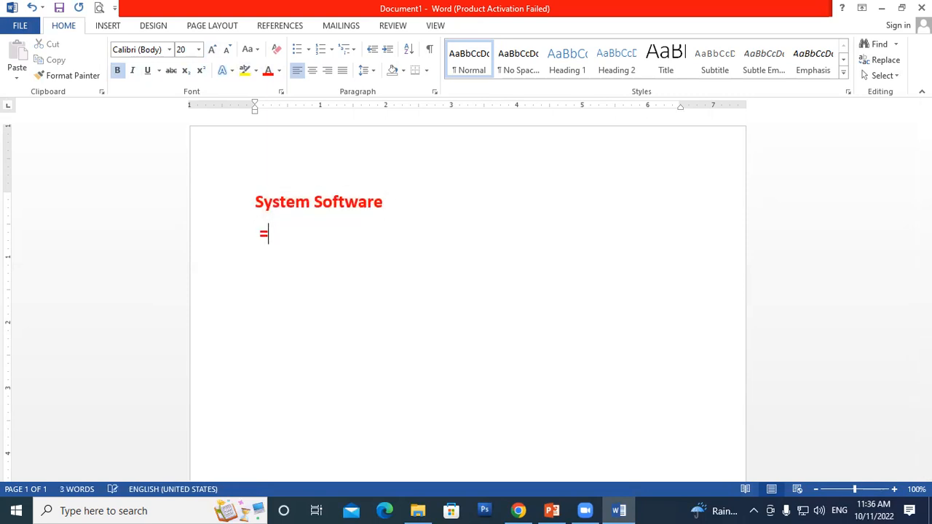
type("rand()")
key("Return")
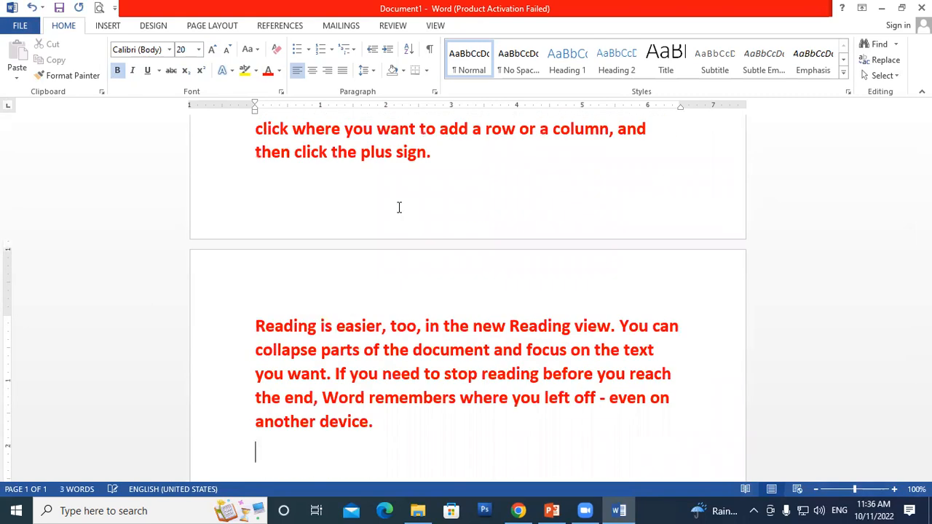
Delete all generated sample paragraphs except the first one, which starts with "Video provides a powerful way".
scroll(478, 263, "up", 4)
scroll(285, 123, "down", 1)
left_click_drag(256, 127, 578, 404)
scroll(578, 403, "down", 5)
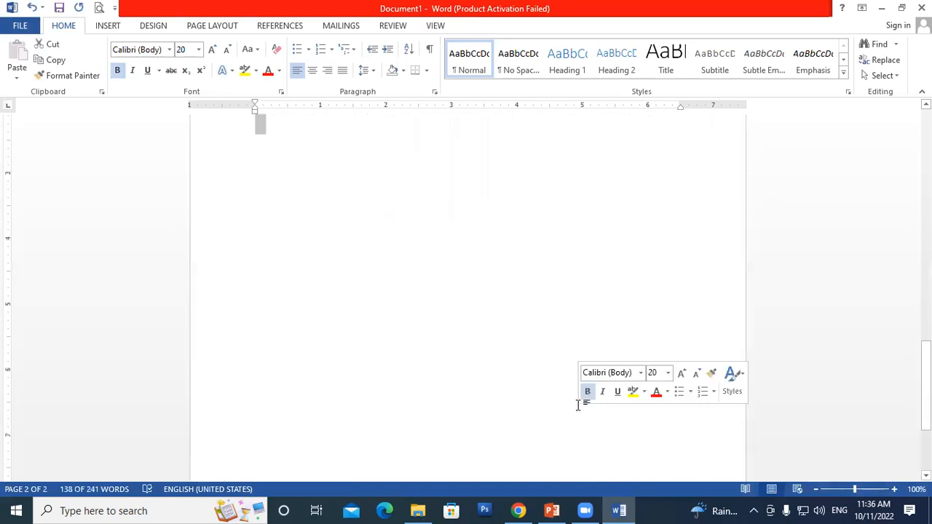
key("Delete")
scroll(576, 403, "up", 4)
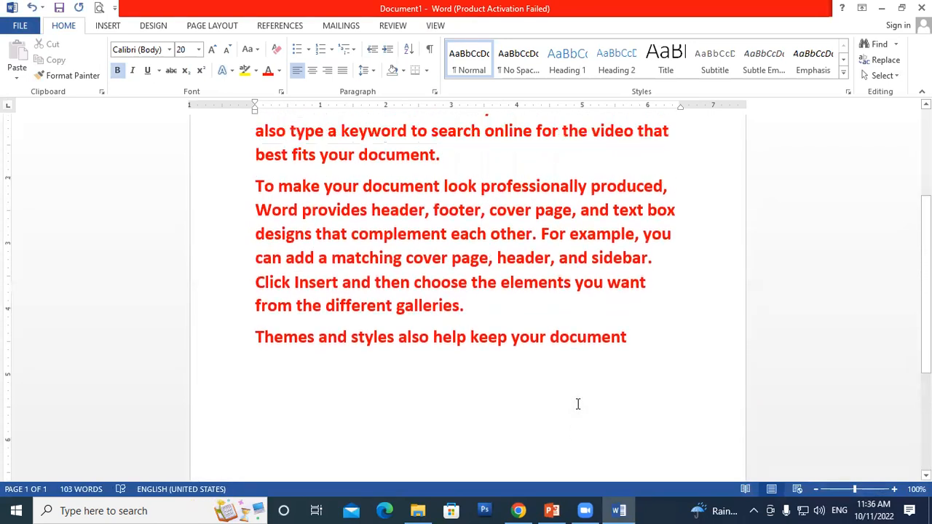
left_click_drag(252, 215, 624, 422)
key("Delete")
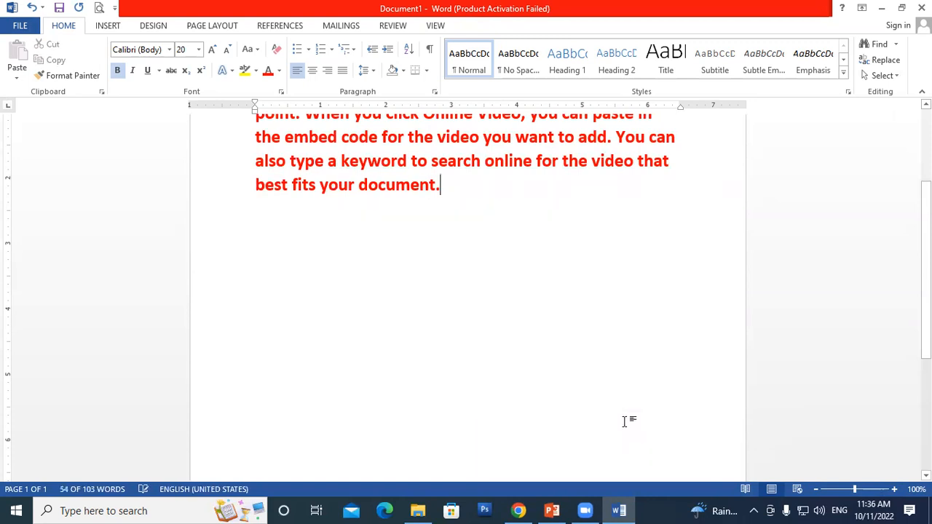
scroll(624, 420, "up", 2)
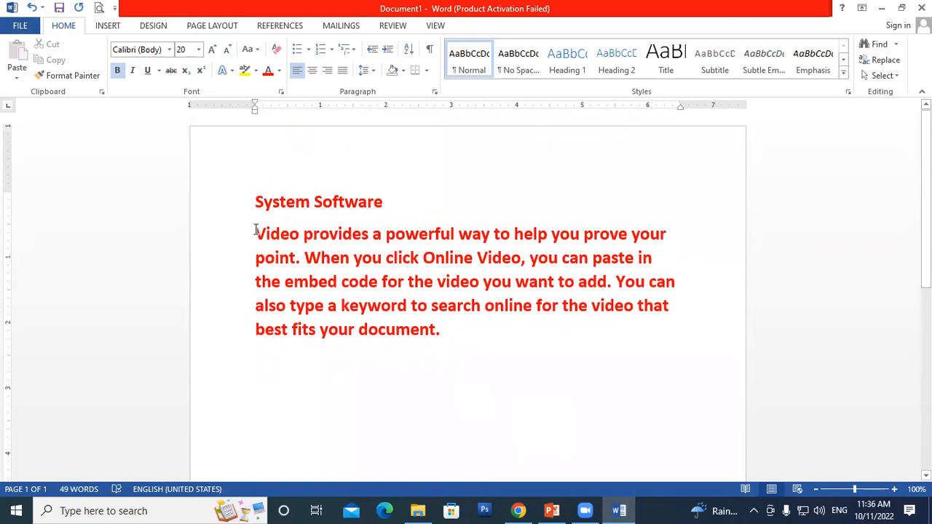
Change the font color of the paragraph below the heading to black and place the cursor at its end.
left_click_drag(255, 234, 526, 329)
left_click(279, 70)
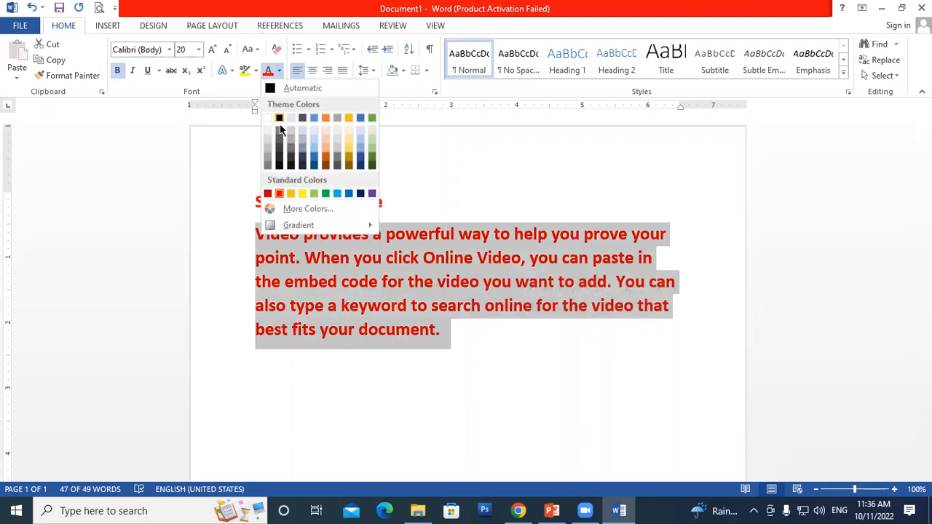
left_click(279, 120)
left_click(455, 356)
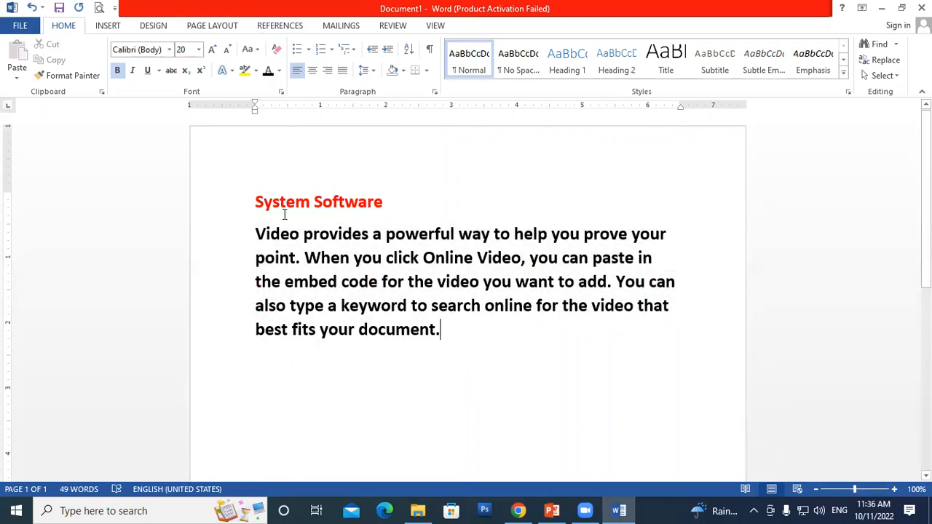
left_click_drag(256, 203, 384, 203)
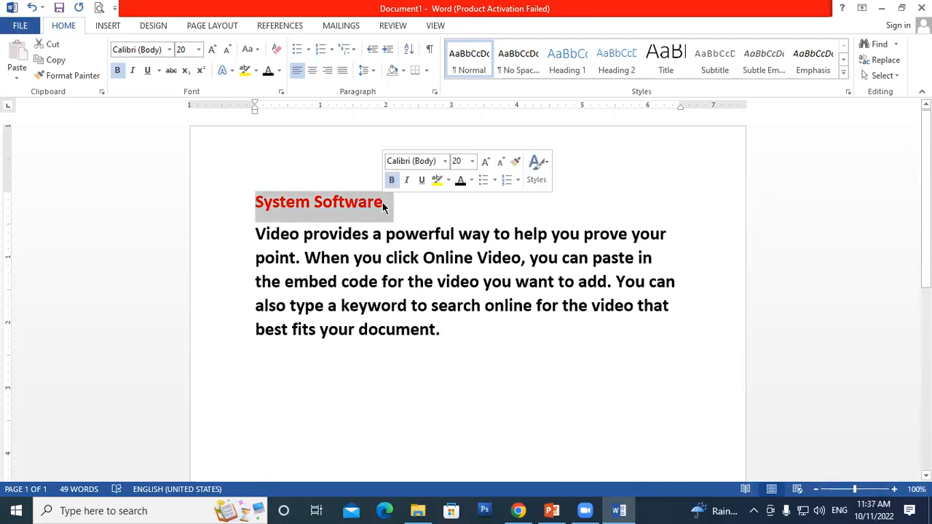
left_click(383, 202)
left_click(451, 332)
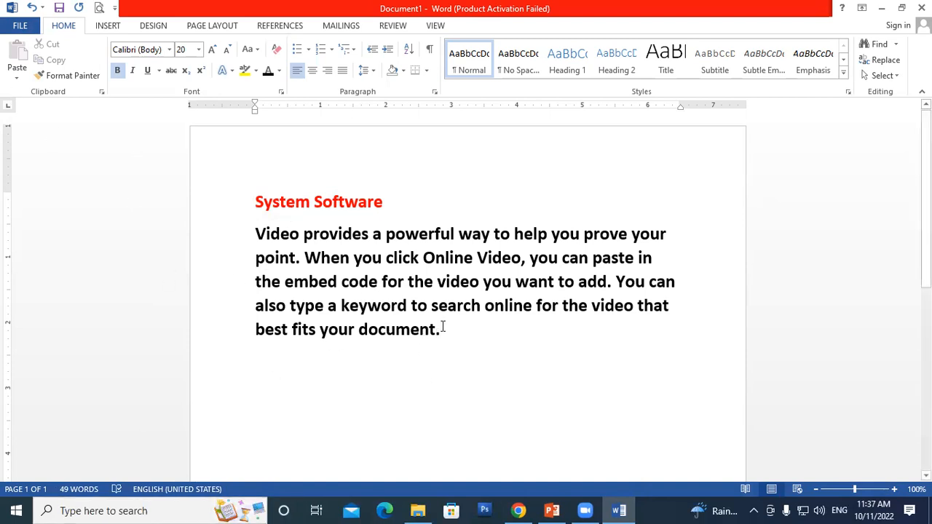
Create a new blank document, enter "wrueurguewrg" in it, and switch back to Document1.
left_click(435, 26)
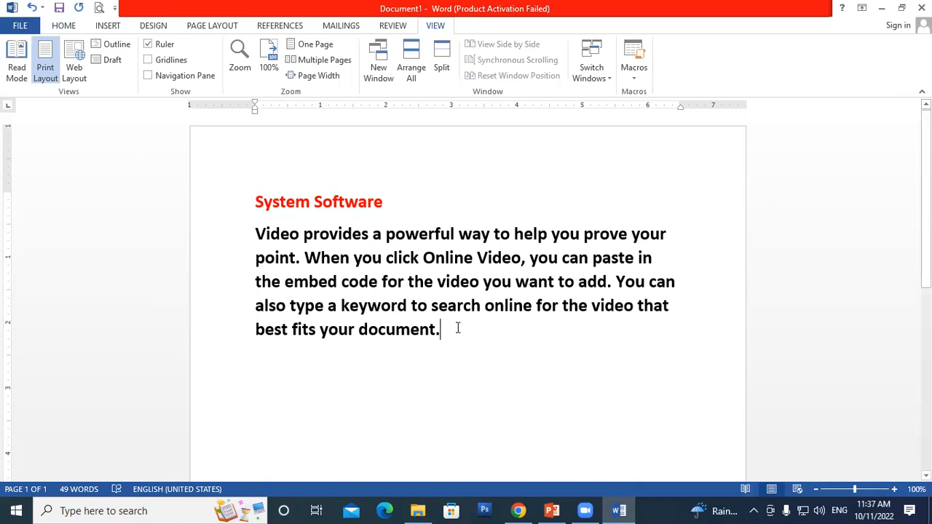
key("ctrl+n")
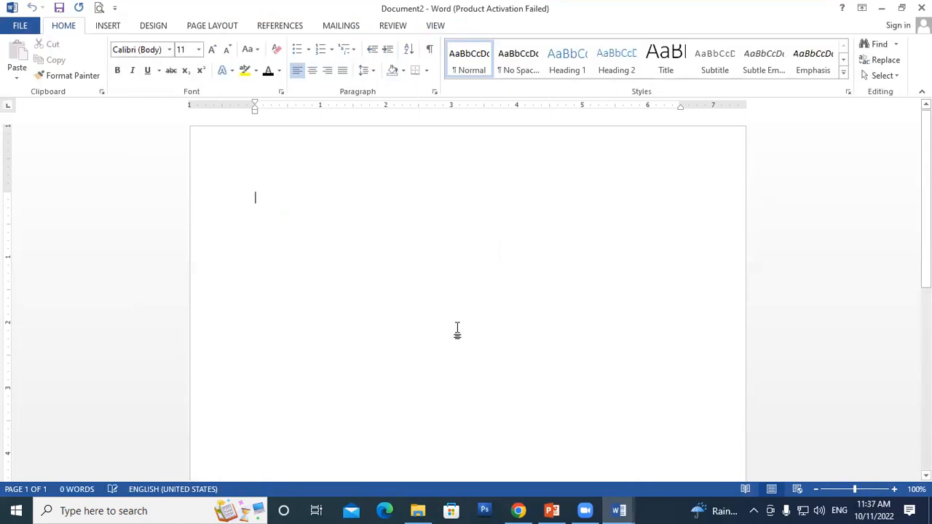
type("wrueurguewrg")
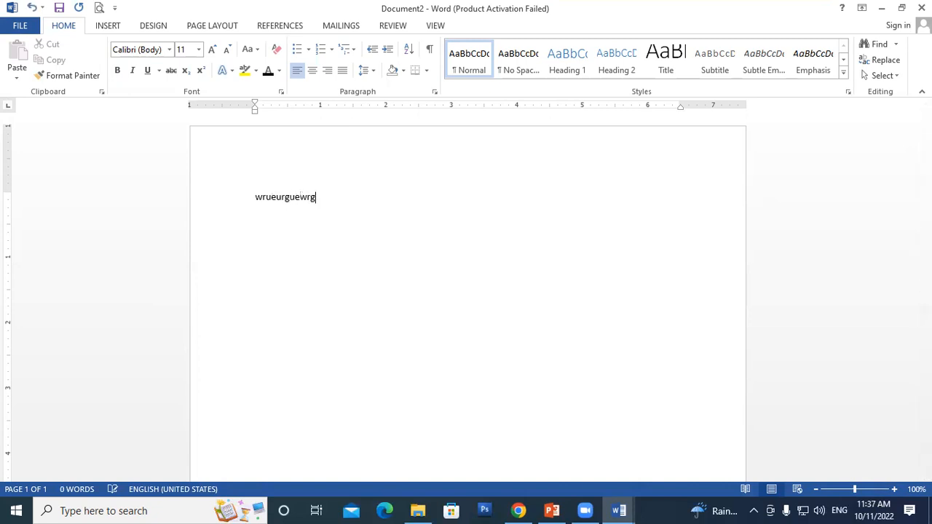
mouse_move(618, 510)
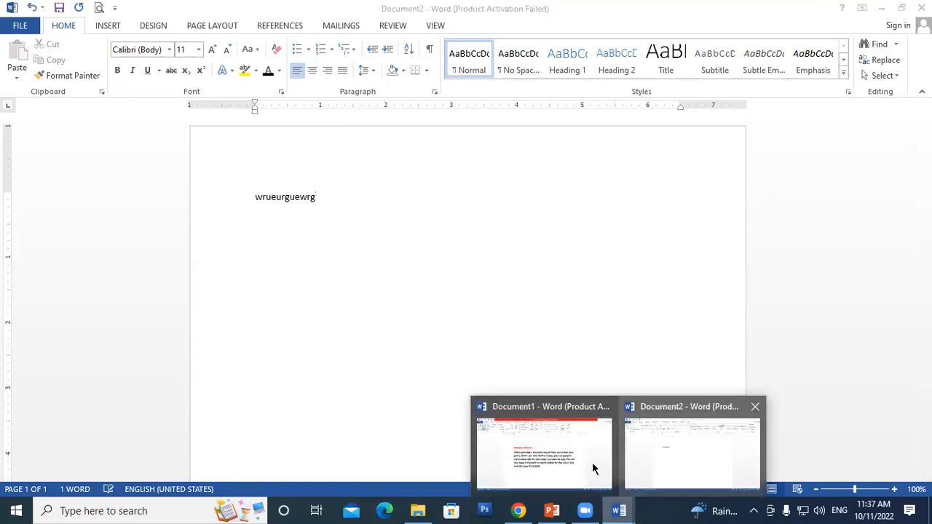
left_click(558, 453)
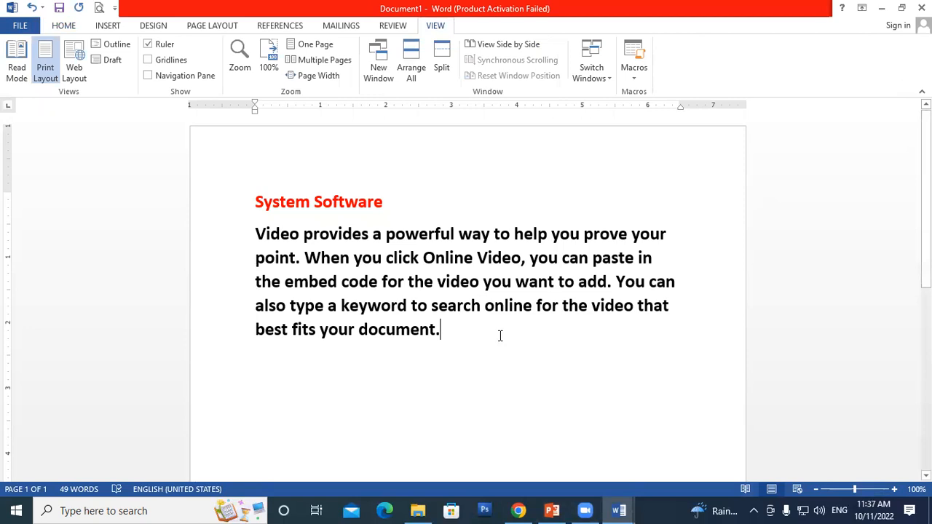
Close Document2 without saving it.
mouse_move(624, 509)
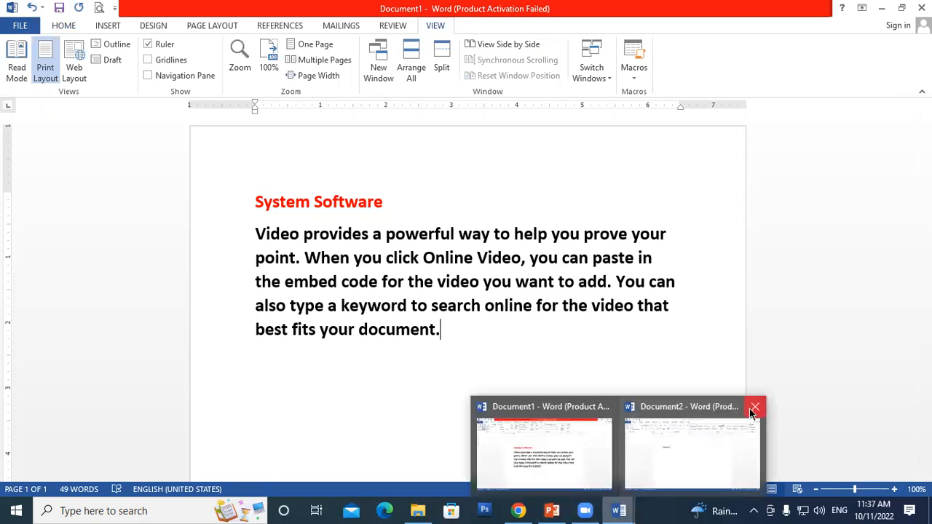
left_click(754, 408)
left_click(466, 279)
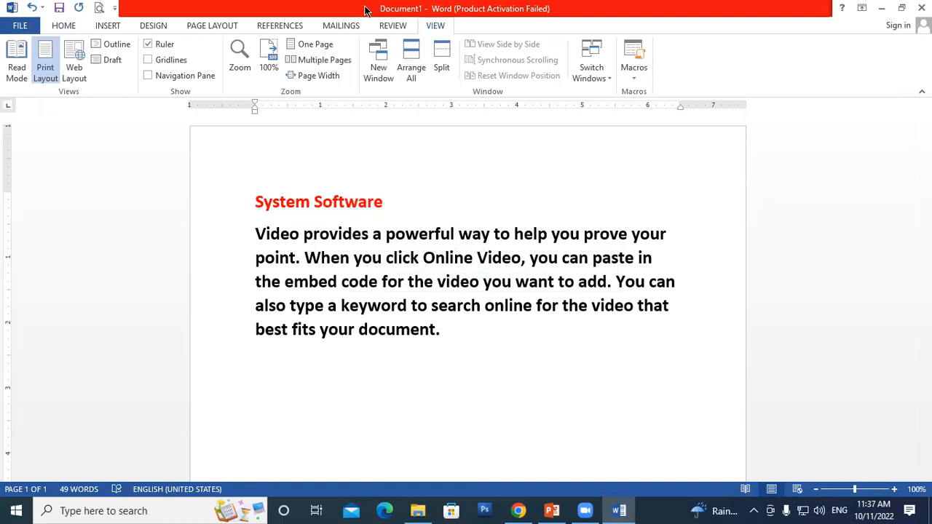
Open a second window of Document1 and arrange both windows on the screen with Arrange All.
left_click(378, 64)
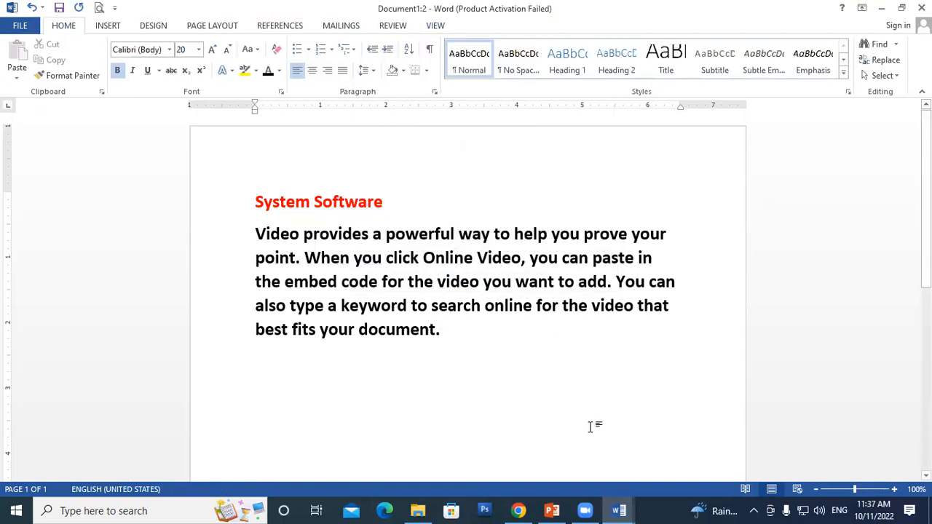
mouse_move(615, 508)
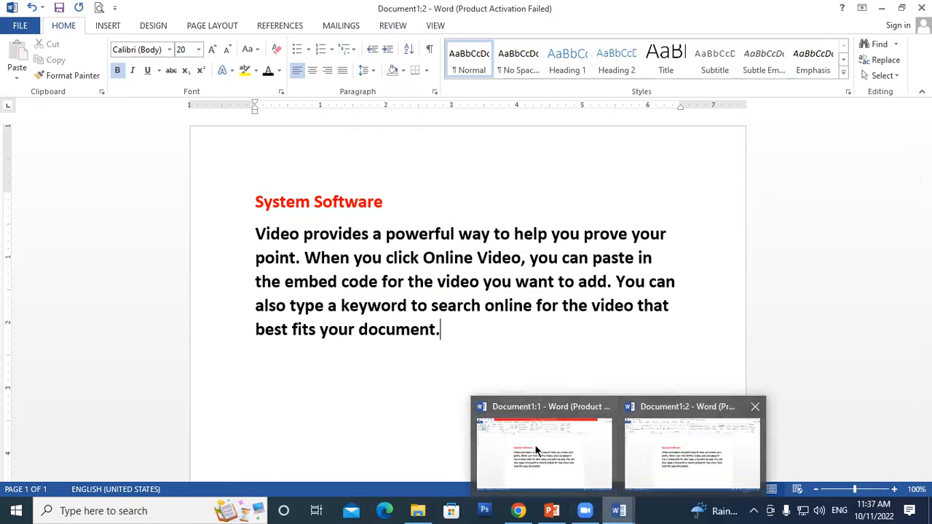
left_click(535, 448)
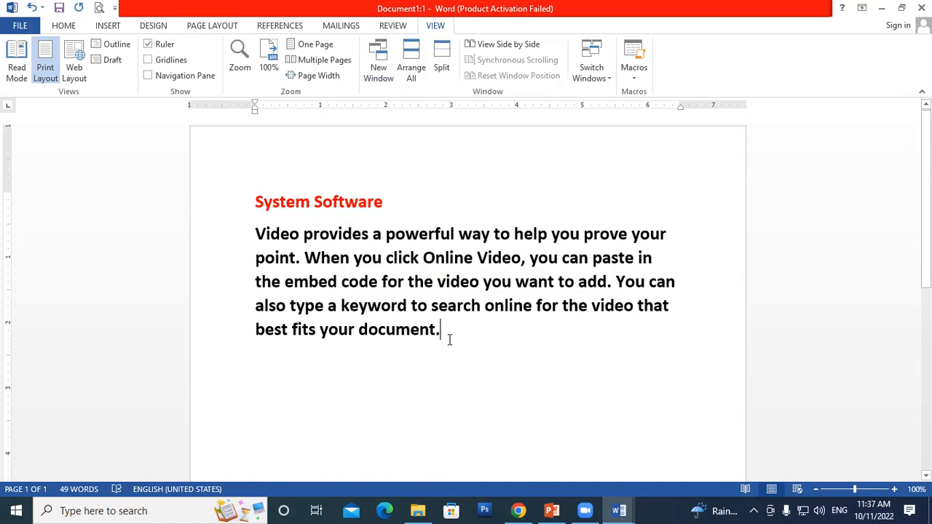
left_click(378, 72)
left_click(409, 73)
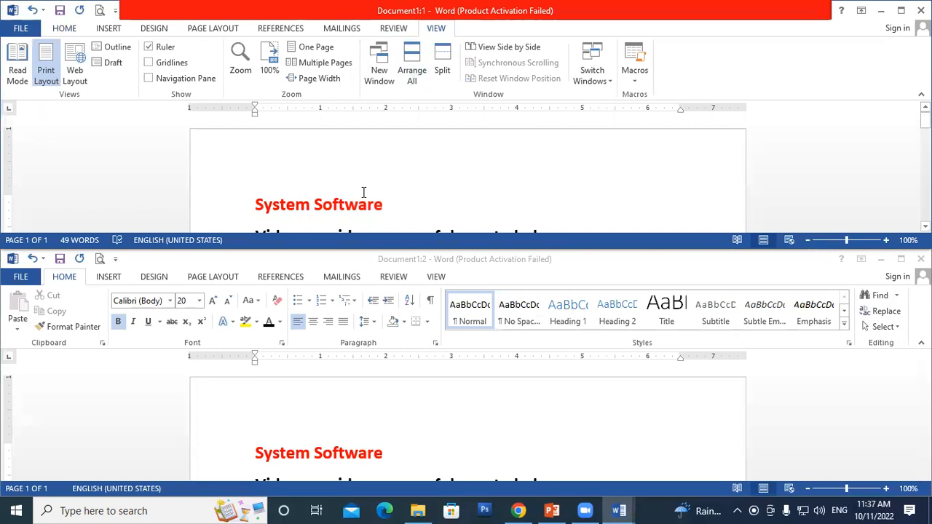
Add the text "Operating System" as a new paragraph at the end of the document in the Document1:1 window.
scroll(272, 433, "down", 3)
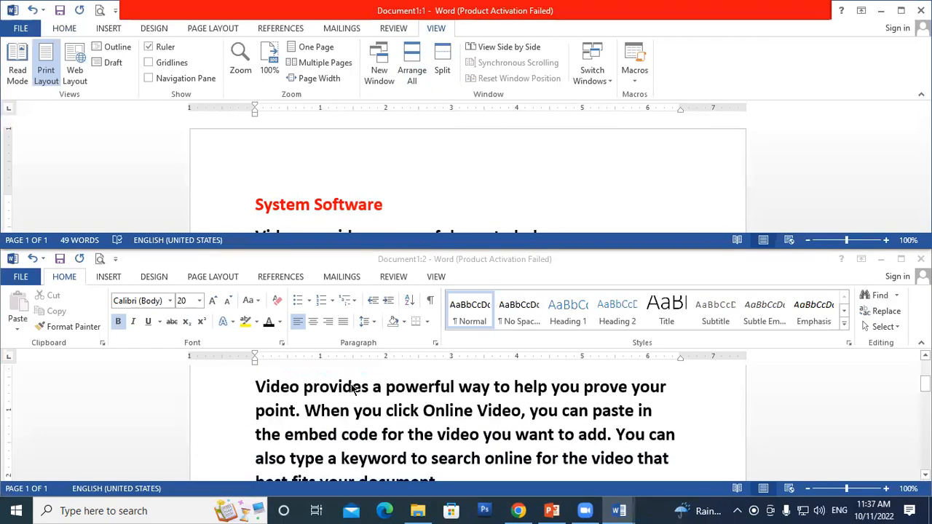
scroll(349, 389, "up", 3)
left_click(398, 204)
scroll(397, 203, "down", 4)
scroll(381, 192, "up", 3)
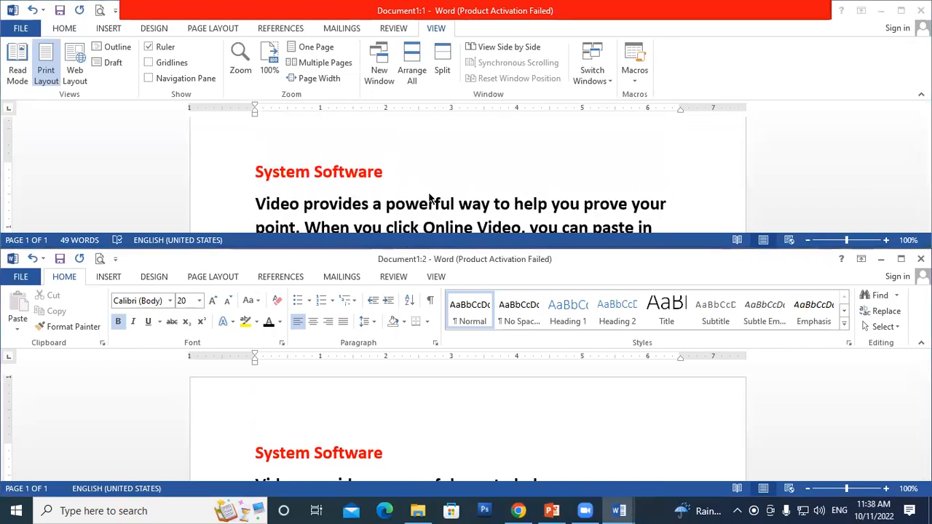
scroll(408, 182, "down", 3)
left_click(439, 171)
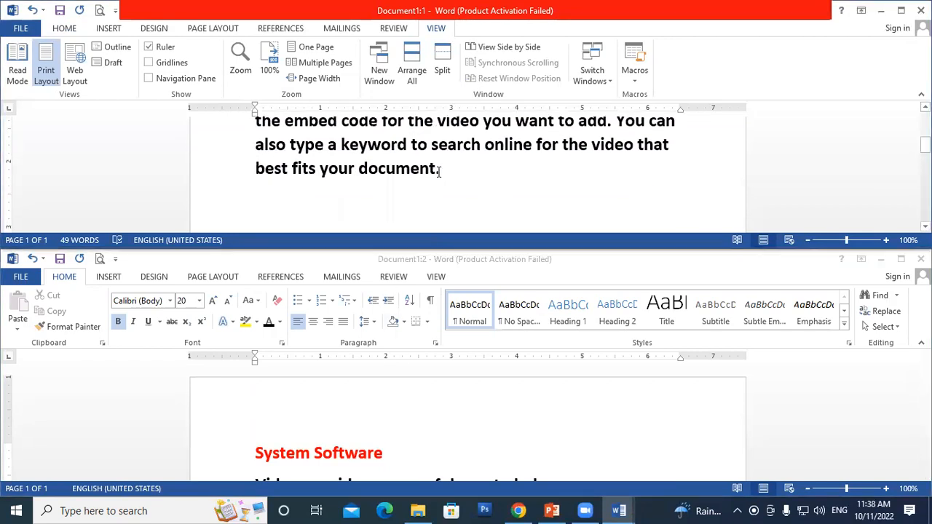
key("Return")
type("Op")
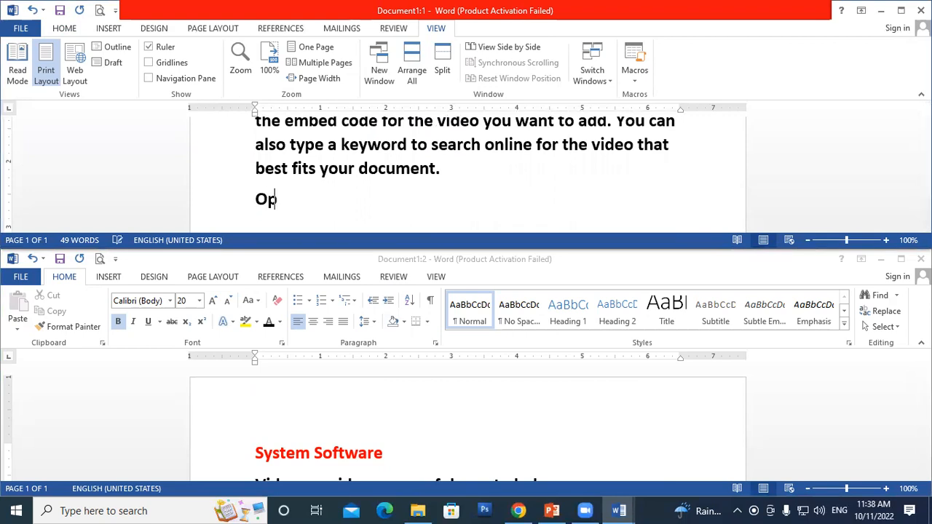
type("erating ")
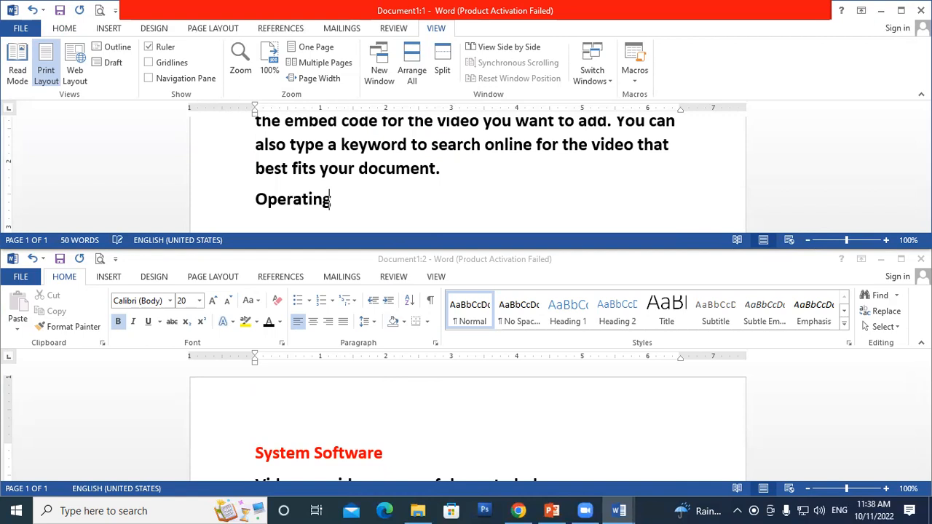
type("System")
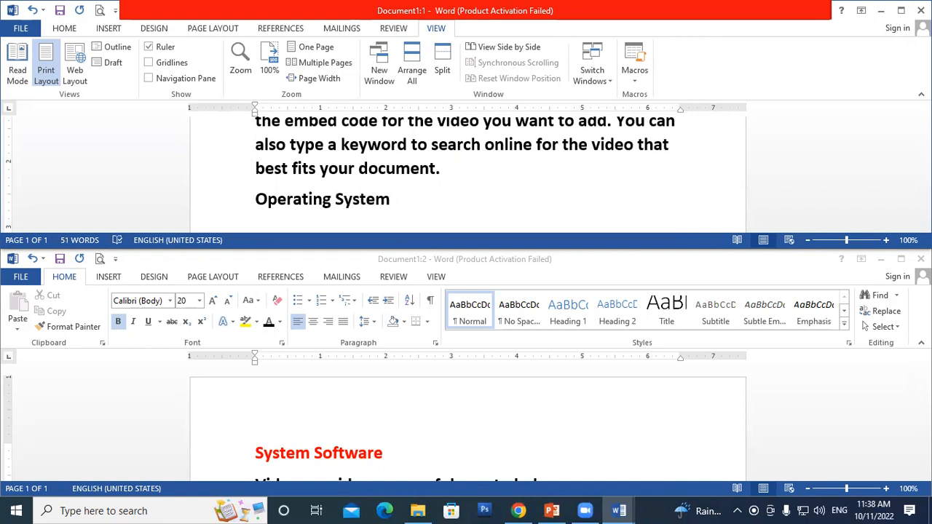
Underline the "Operating System" line in the Document1:1 window.
left_click_drag(256, 199, 404, 202)
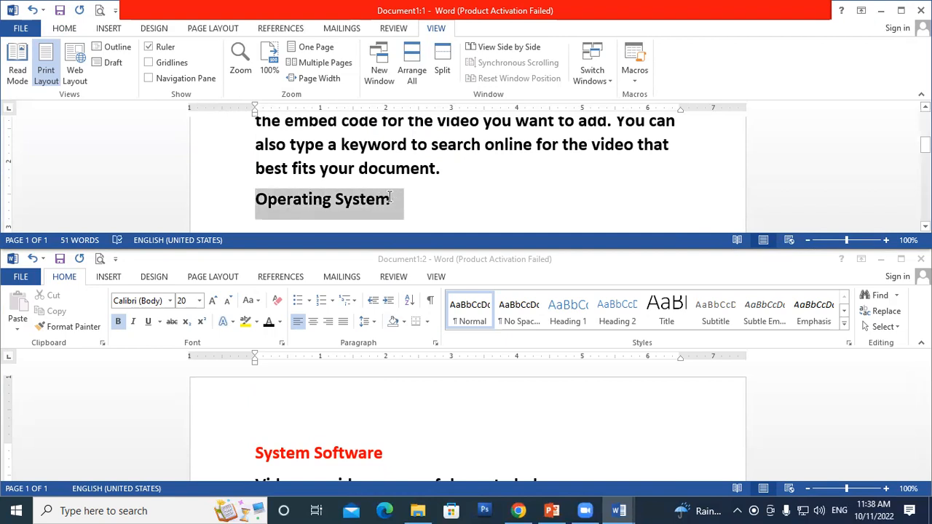
left_click(67, 30)
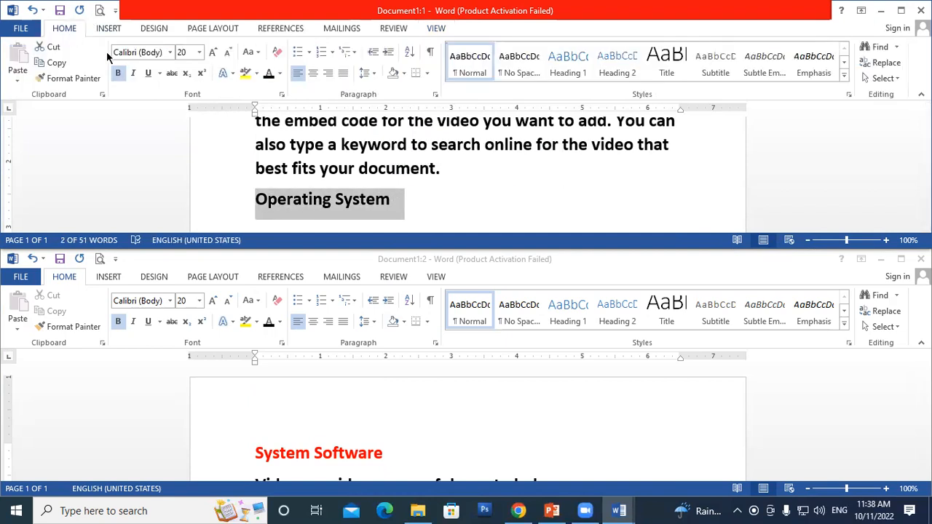
left_click(149, 73)
left_click(423, 199)
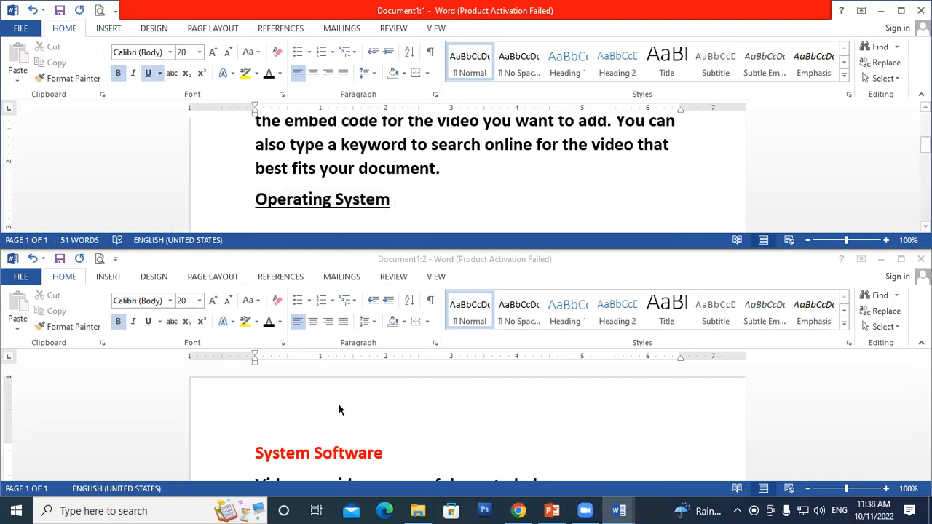
Add the text "Window 10,xp," on a new line below "Operating System" in the Document1:2 window.
left_click(399, 414)
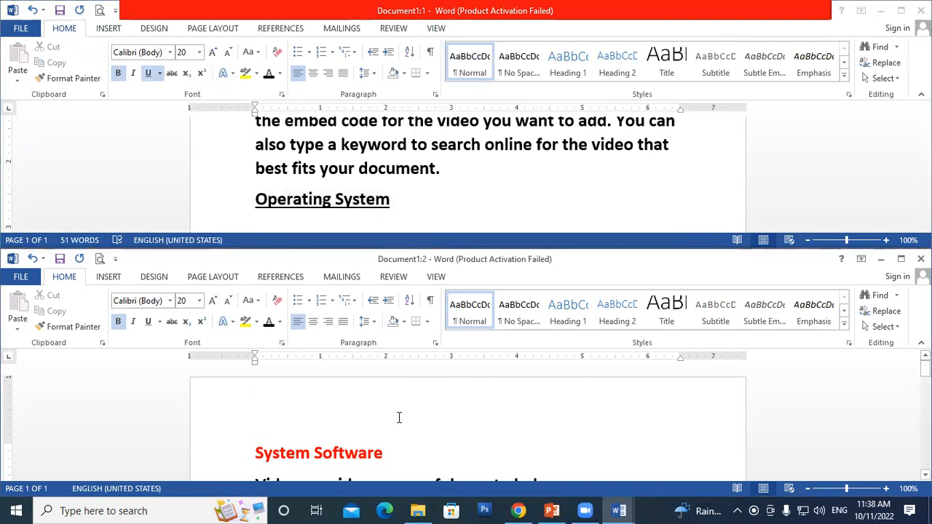
scroll(391, 401, "down", 3)
scroll(391, 402, "down", 3)
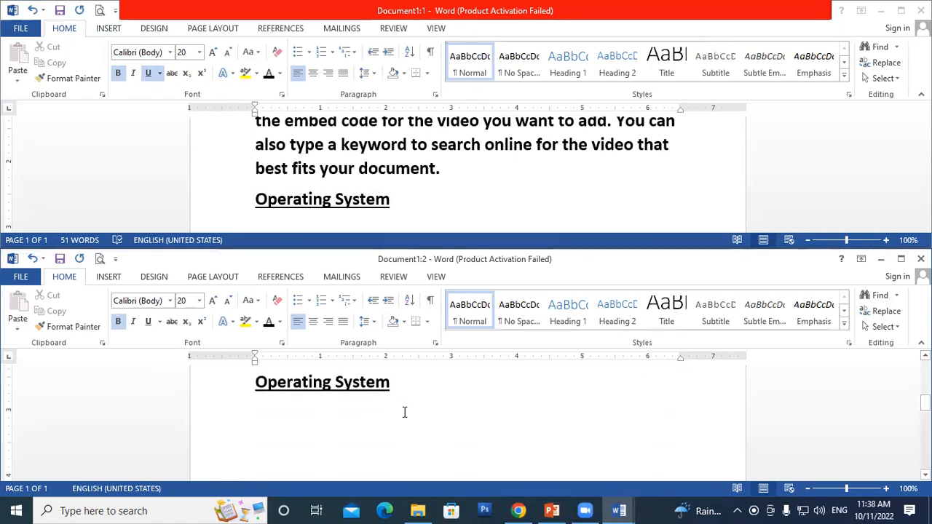
left_click(325, 414)
left_click(413, 382)
key("Return")
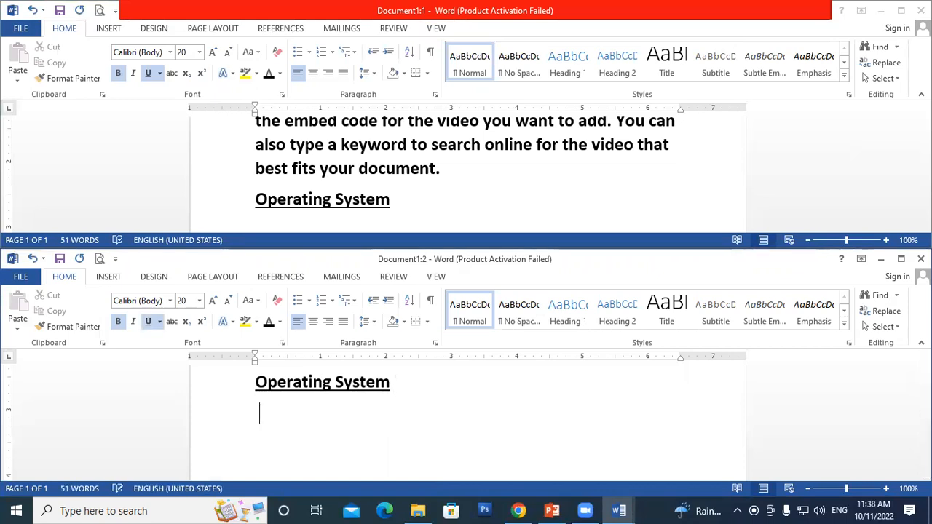
type("Win")
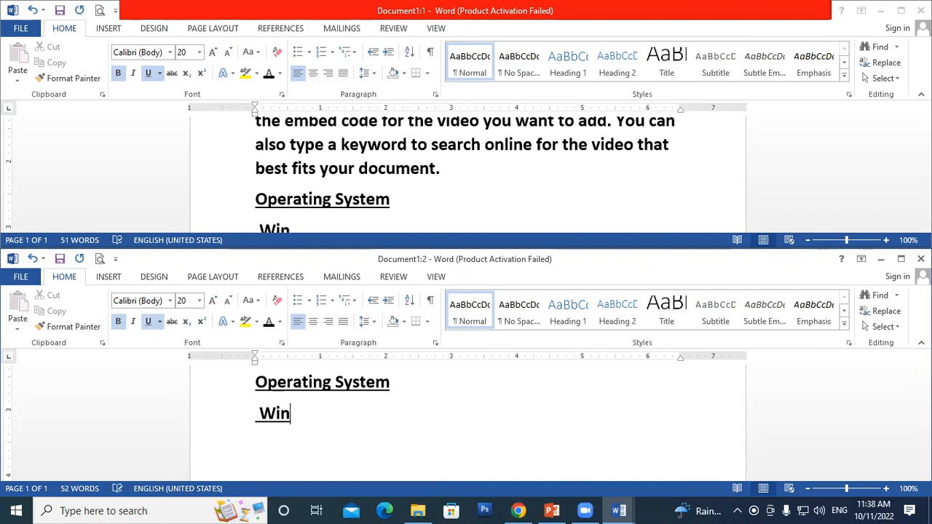
type("dow 10")
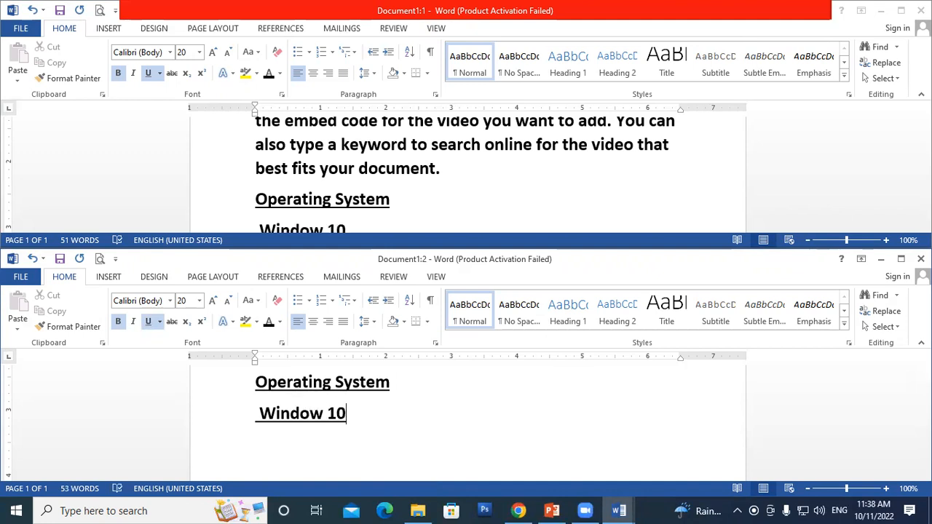
type(",xp")
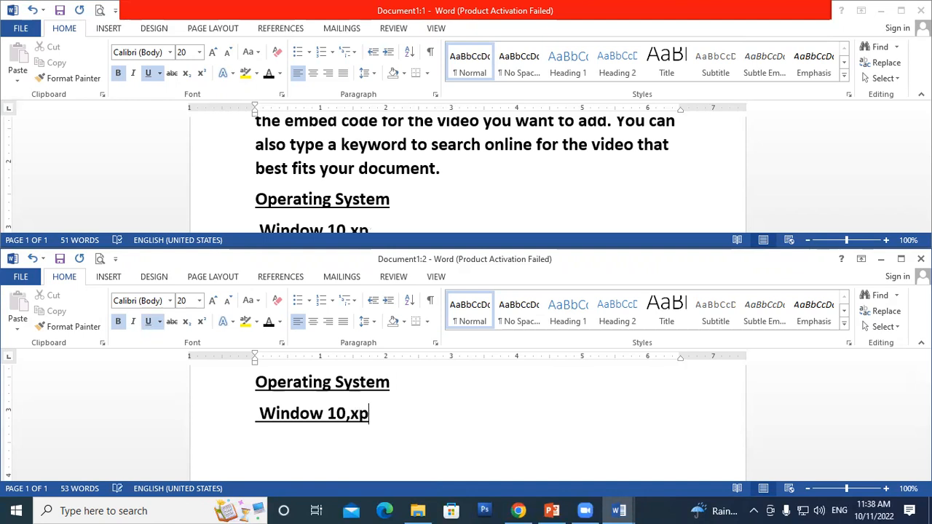
type(",")
Color the "Operating System" line green in the Document1:1 window.
left_click(410, 205)
scroll(410, 206, "down", 1)
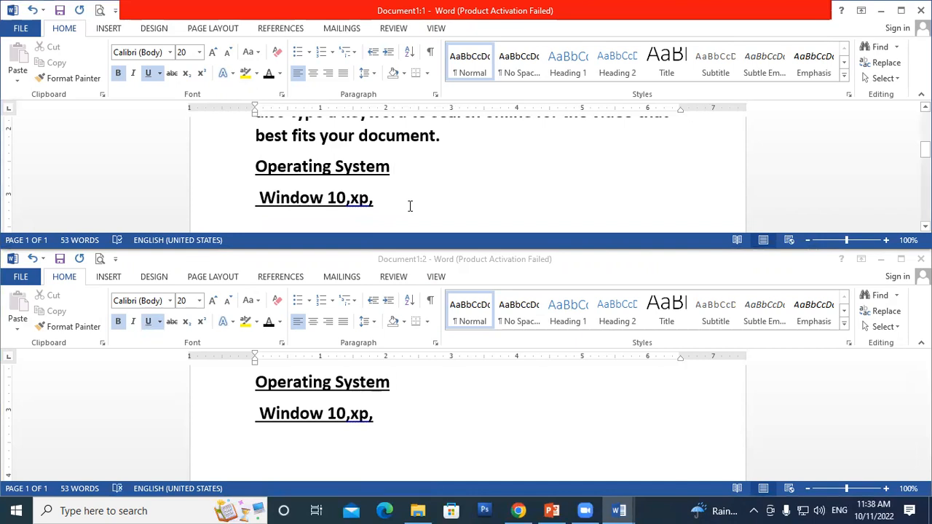
left_click(385, 426)
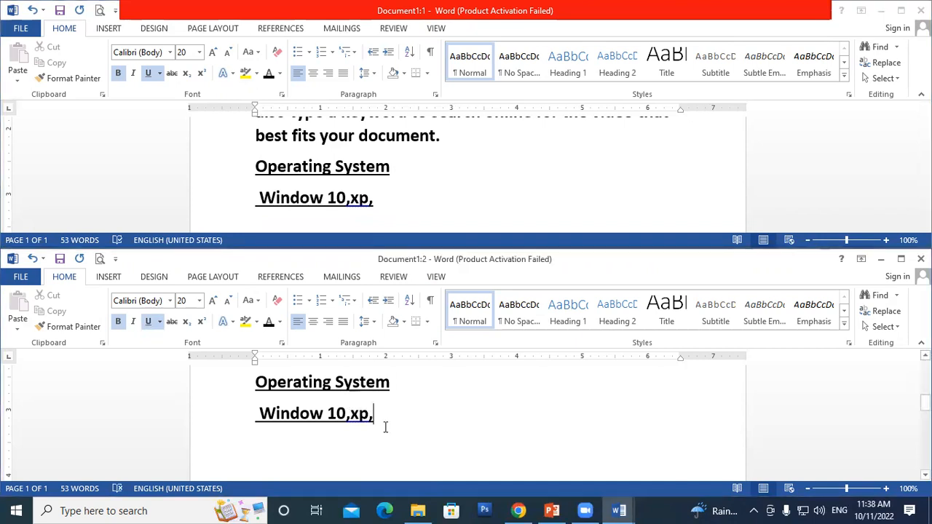
left_click(379, 201)
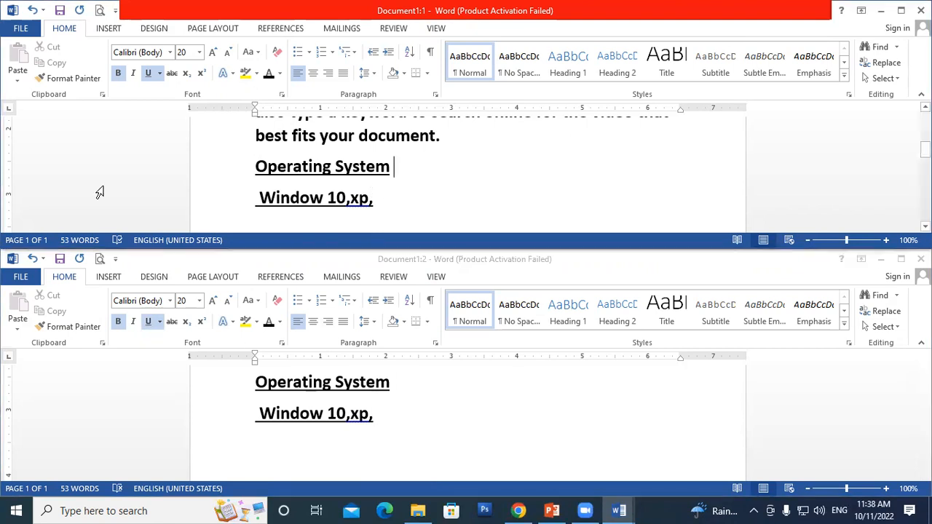
left_click_drag(393, 166, 235, 162)
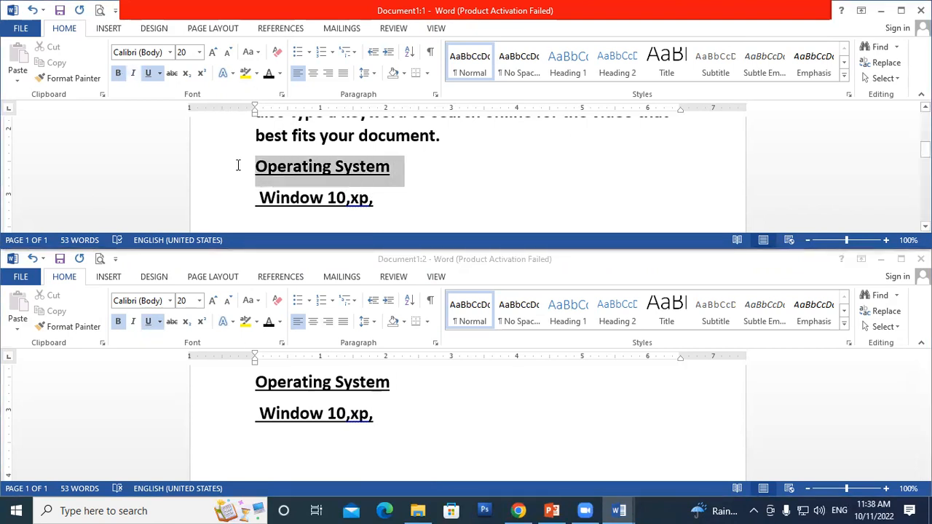
left_click(282, 73)
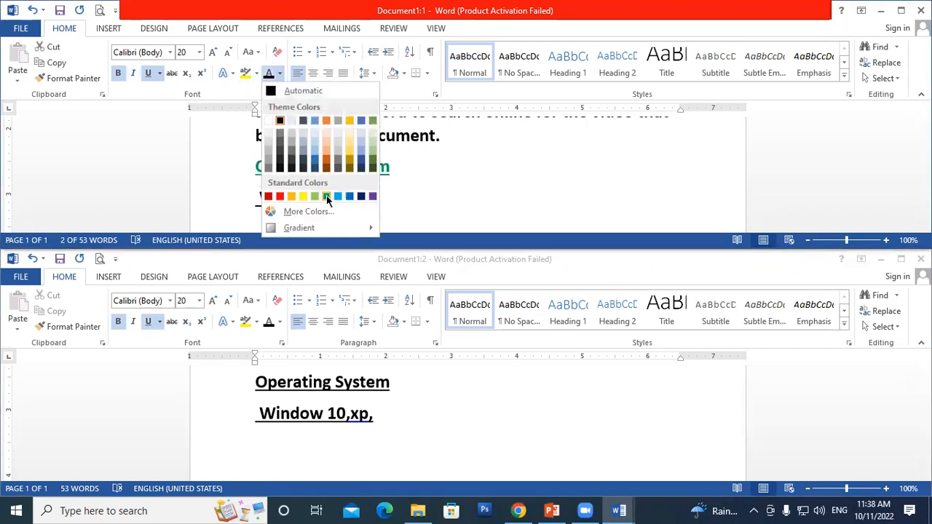
left_click(326, 196)
left_click(389, 402)
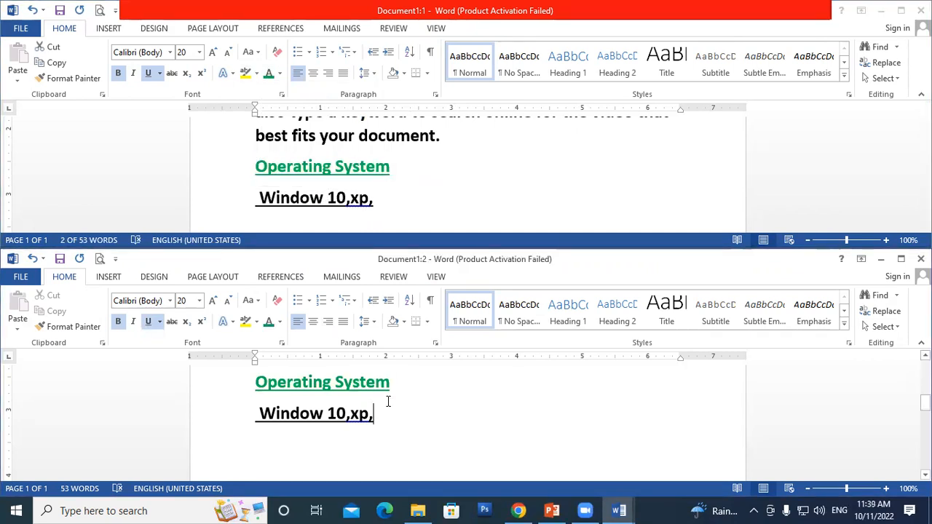
Maximize the Document1:2 window and open three more new windows of the same document.
left_click(901, 259)
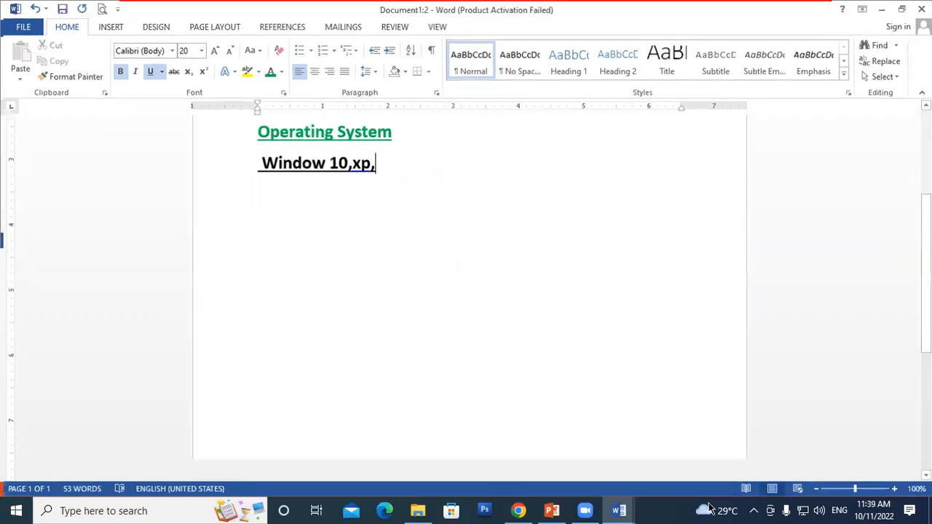
scroll(427, 101, "up", 3)
left_click(434, 27)
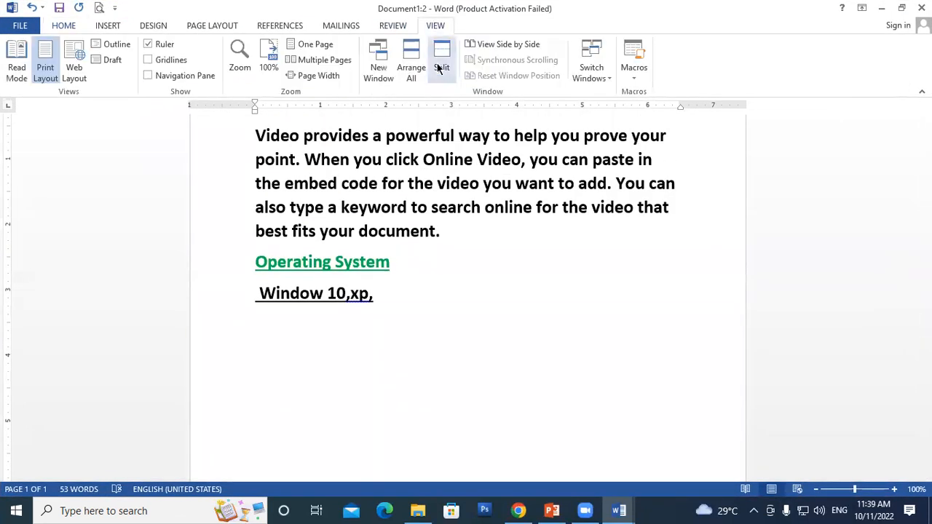
left_click(378, 62)
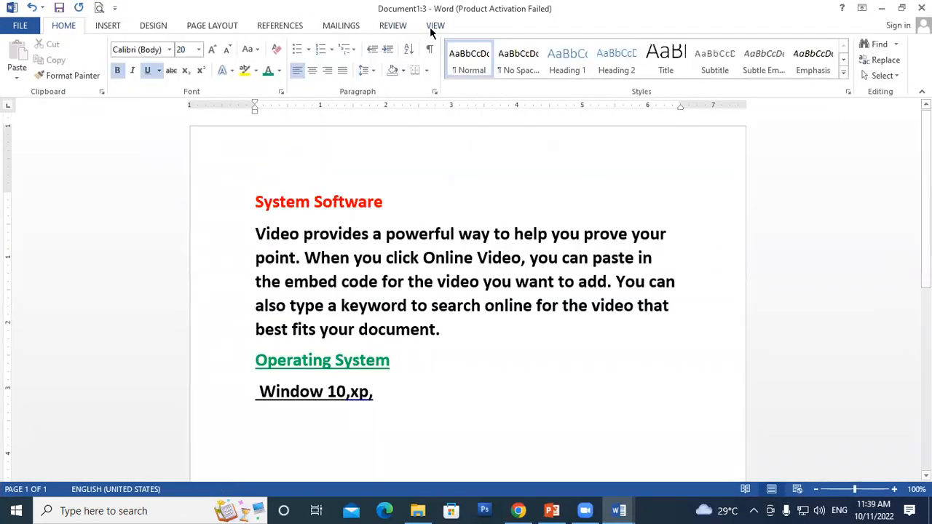
left_click(434, 26)
left_click(379, 60)
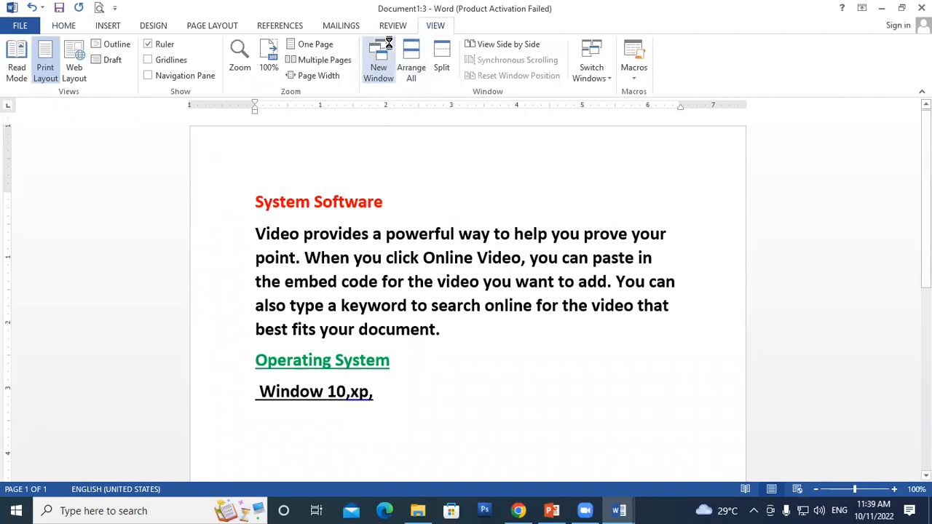
left_click(437, 25)
left_click(377, 62)
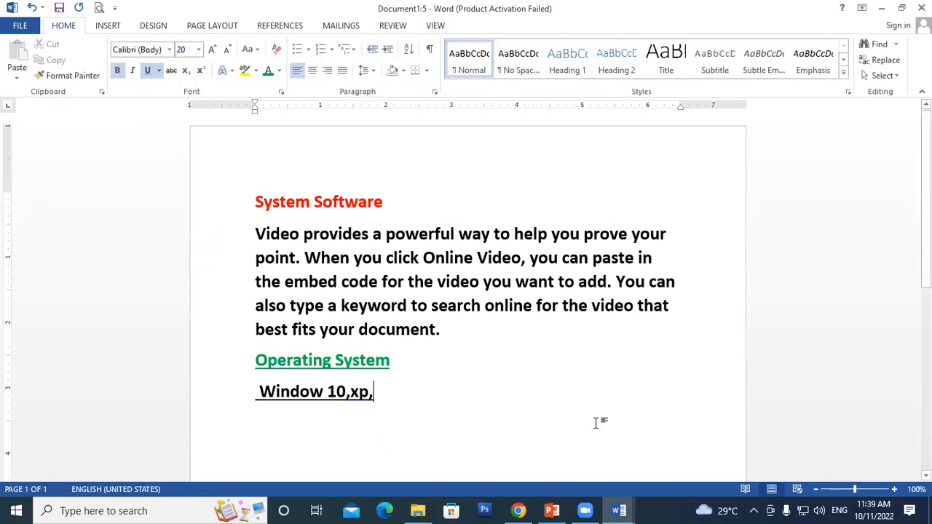
Switch to the Document1:3 window and save the document on the computer as "System Software".
mouse_move(623, 508)
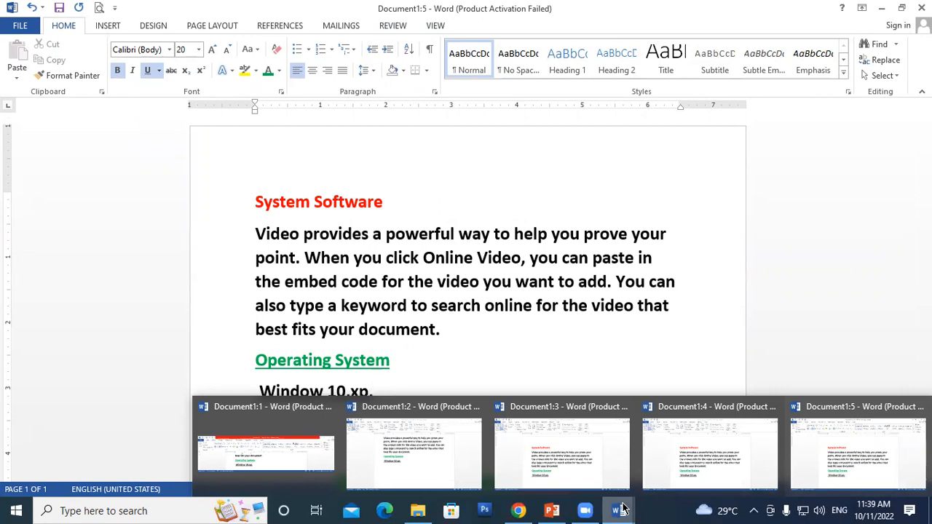
left_click(537, 446)
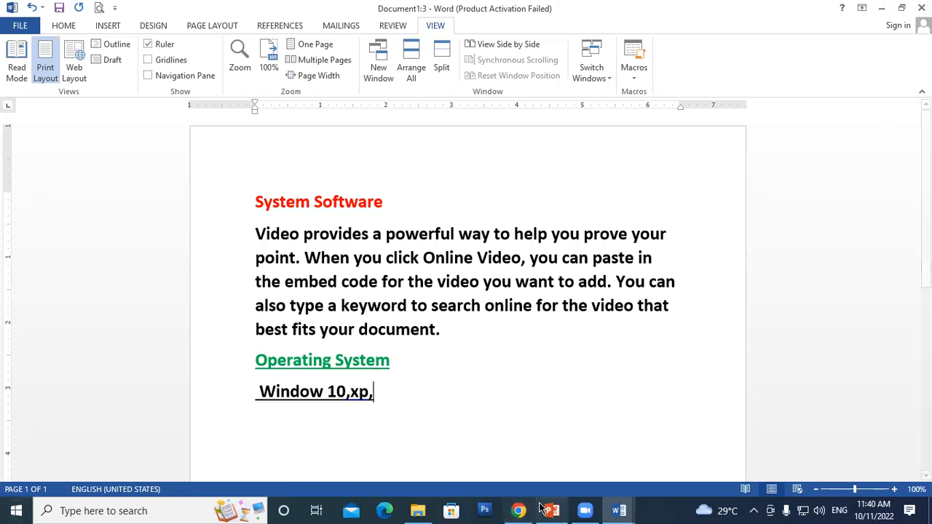
mouse_move(626, 508)
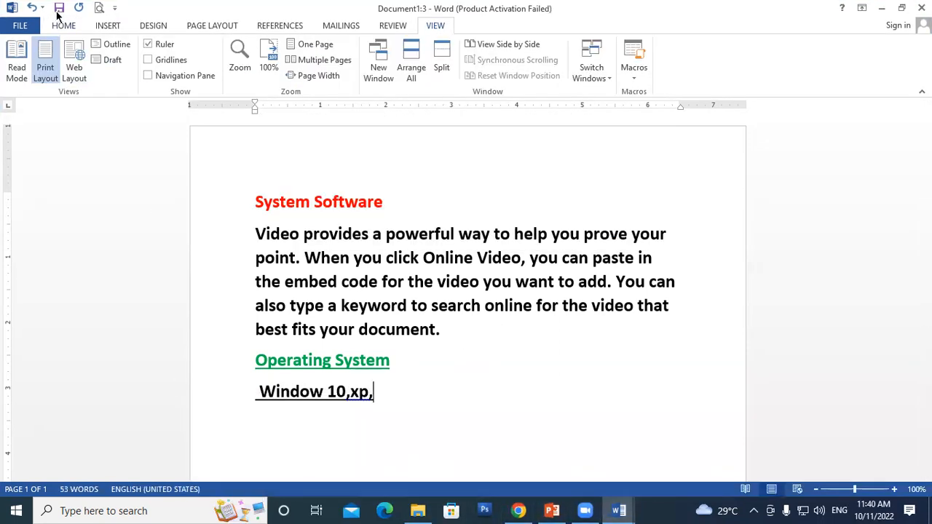
left_click(58, 9)
left_click(365, 307)
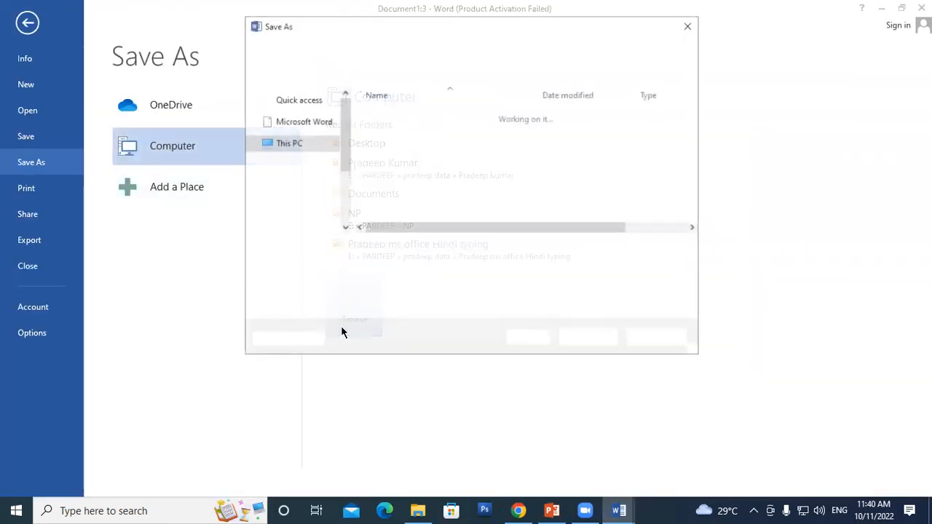
left_click(589, 337)
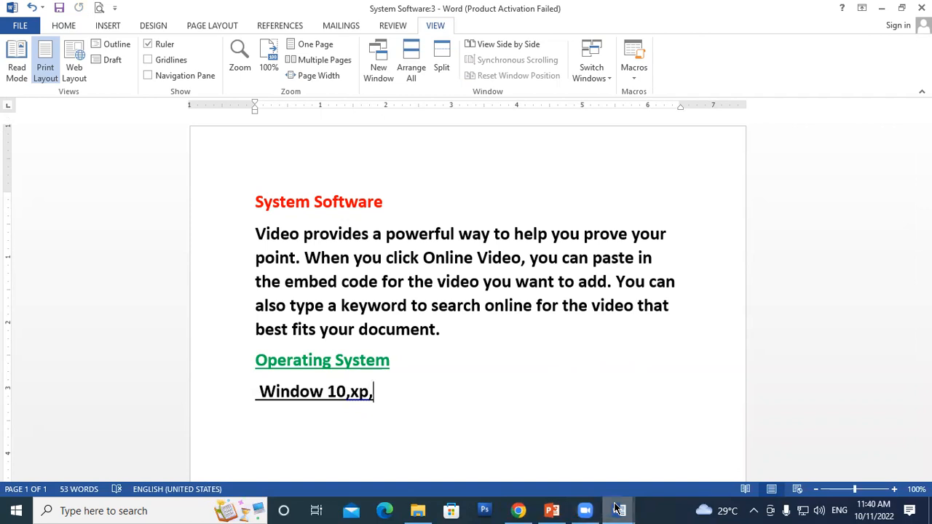
mouse_move(619, 508)
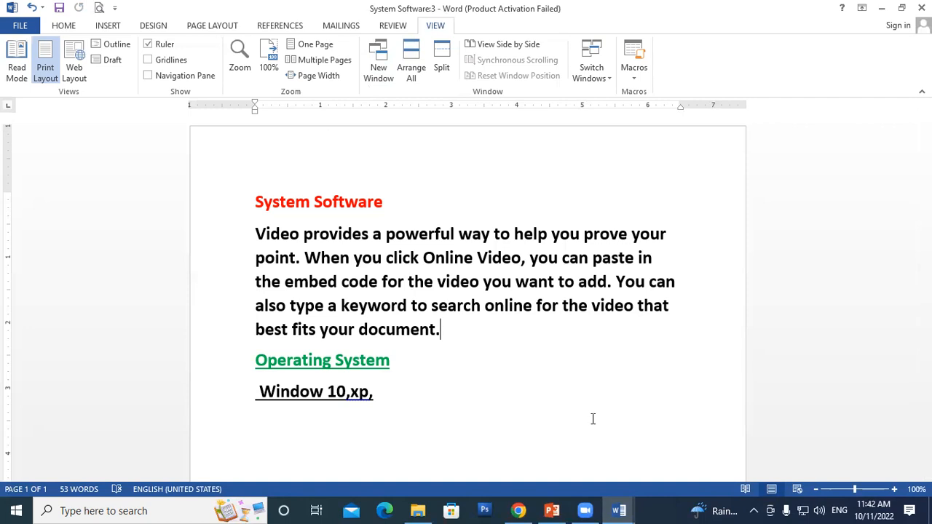
key("alt+Tab")
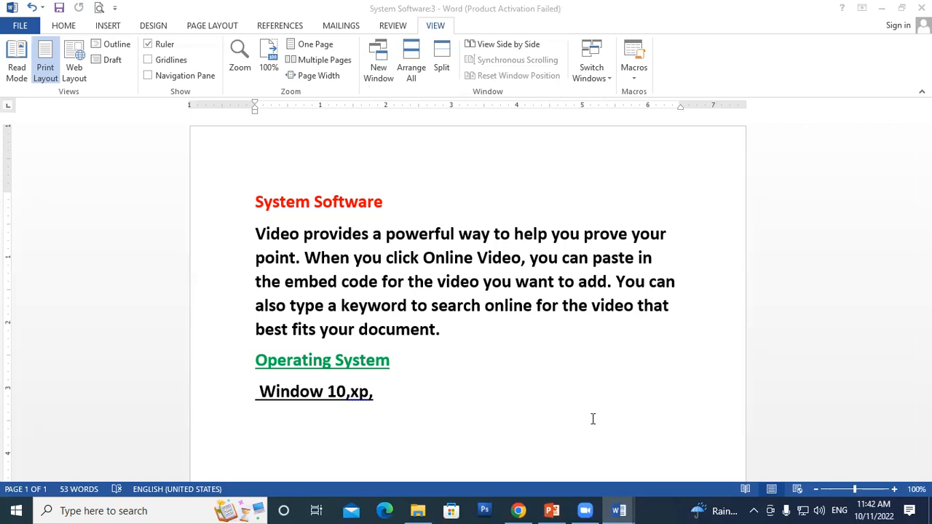
key("alt+Tab")
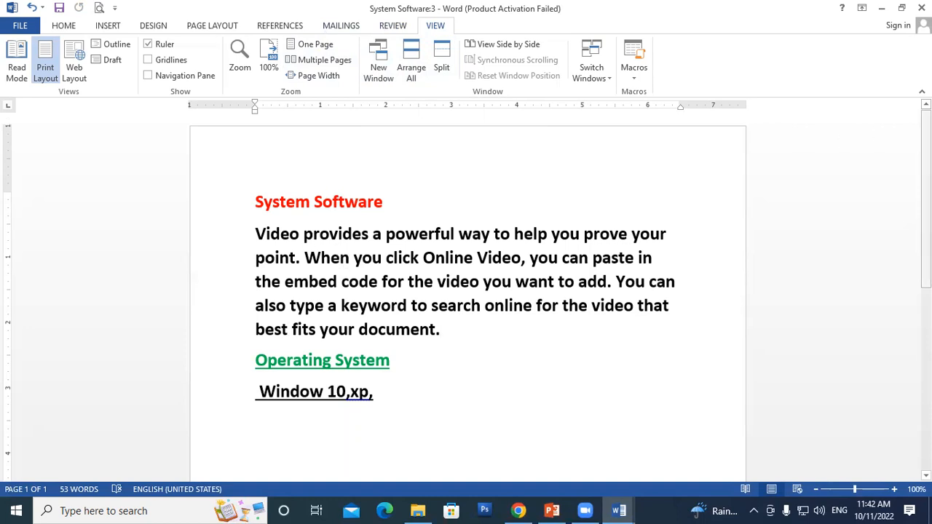
Split the System Software:3 window horizontally into two panes, placing the divider near the middle of the document area.
scroll(926, 218, "down", 5)
scroll(466, 291, "down", 5)
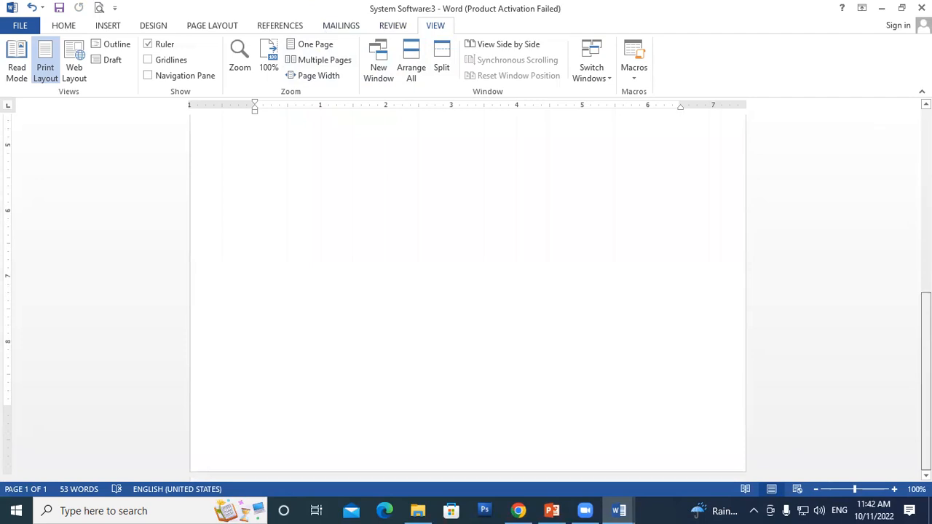
scroll(332, 262, "up", 10)
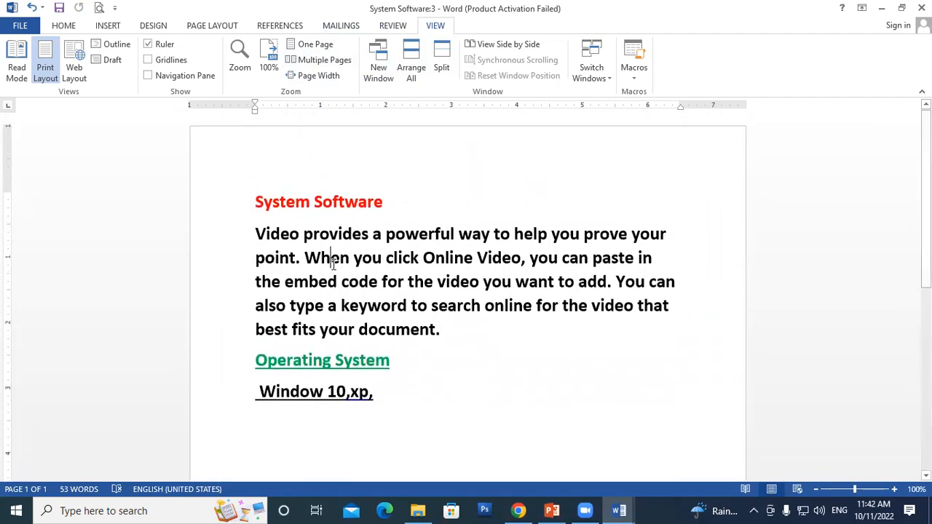
left_click(440, 51)
left_click(281, 288)
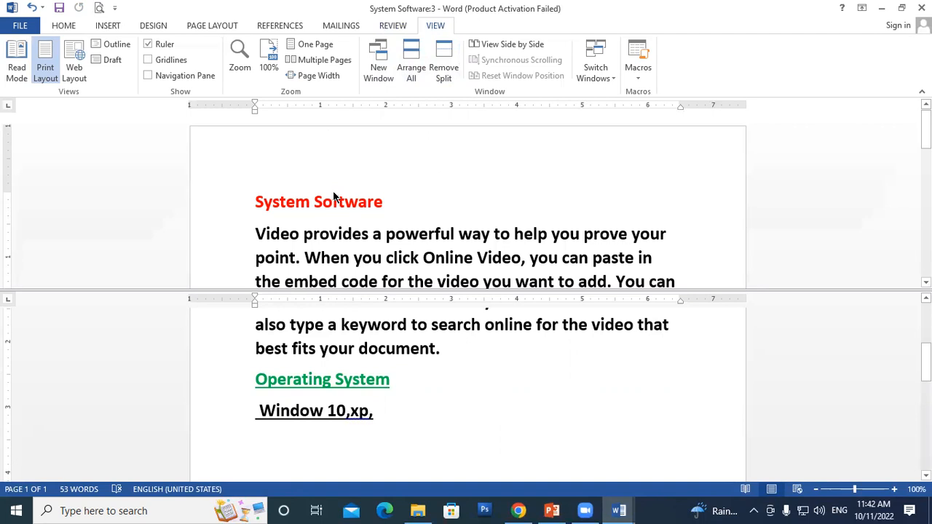
Scroll through the document within the split panes to try them out, and remove the split.
mouse_move(925, 130)
left_mouse_down()
mouse_move(925, 219)
mouse_move(925, 130)
left_mouse_up()
scroll(466, 196, "down", 2)
scroll(465, 197, "down", 3)
scroll(466, 197, "up", 4)
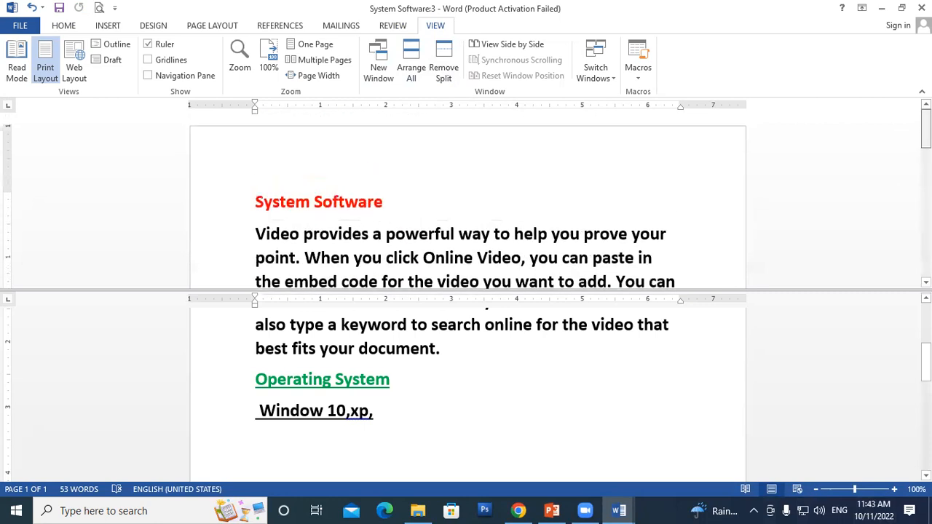
scroll(466, 196, "down", 3)
scroll(465, 197, "up", 3)
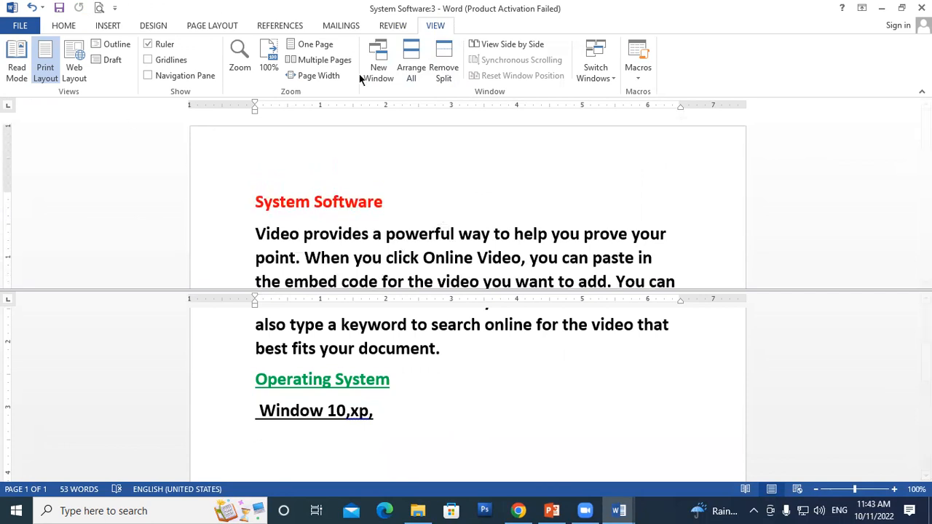
left_click(444, 67)
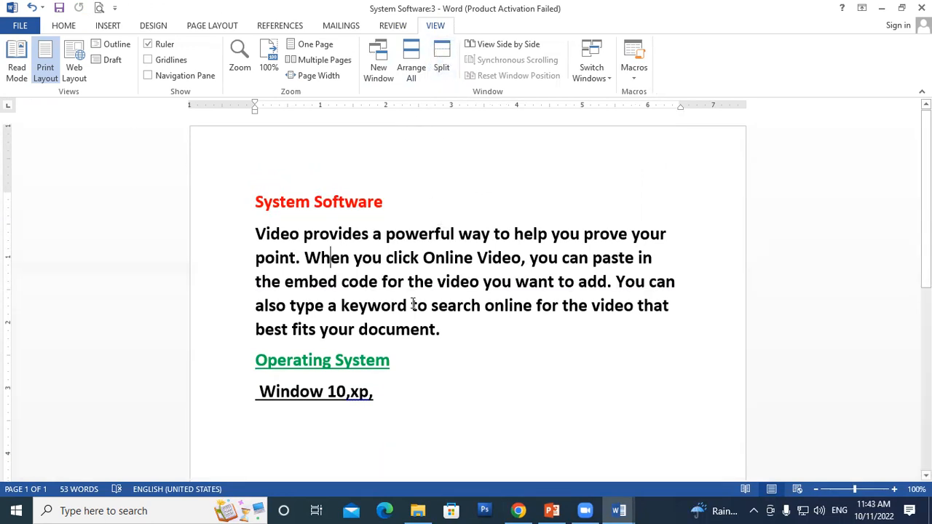
Split the window into two panes again and scroll the panes independently, ending with the "System Software" heading in both.
left_click(256, 256)
left_click(442, 61)
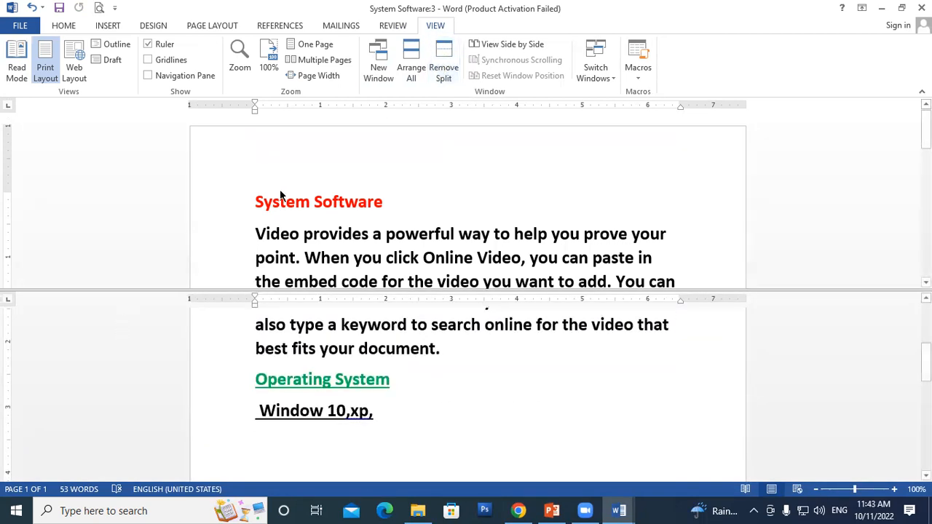
scroll(432, 403, "up", 3)
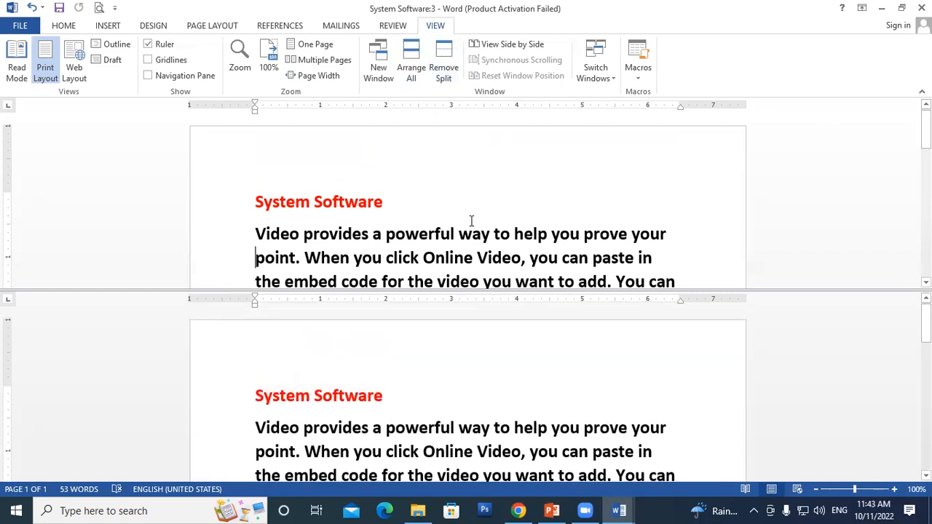
scroll(471, 221, "down", 5)
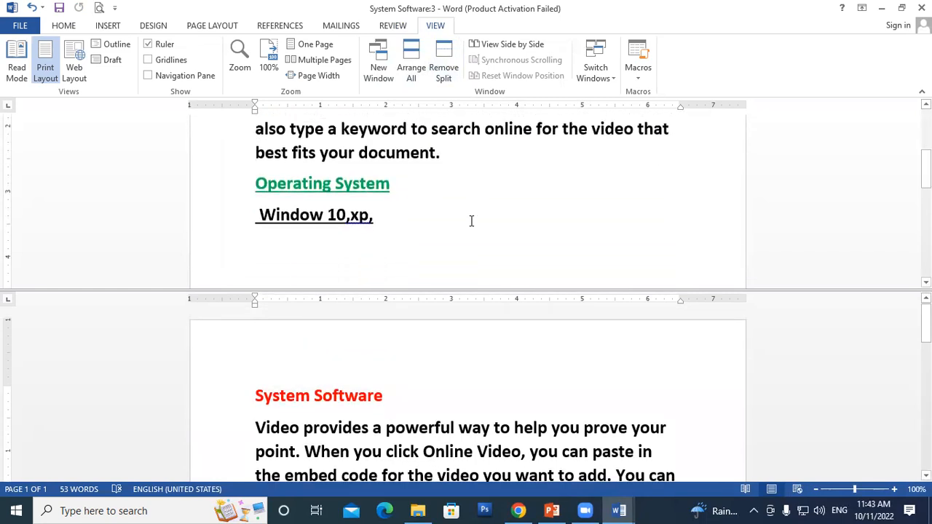
scroll(471, 221, "up", 5)
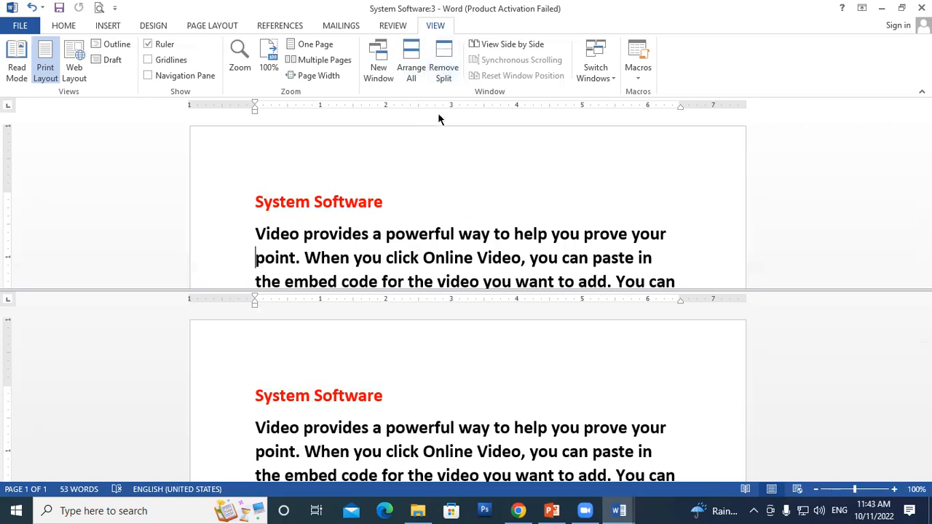
Remove the split from the System Software:3 window to return to a single pane.
left_click(441, 60)
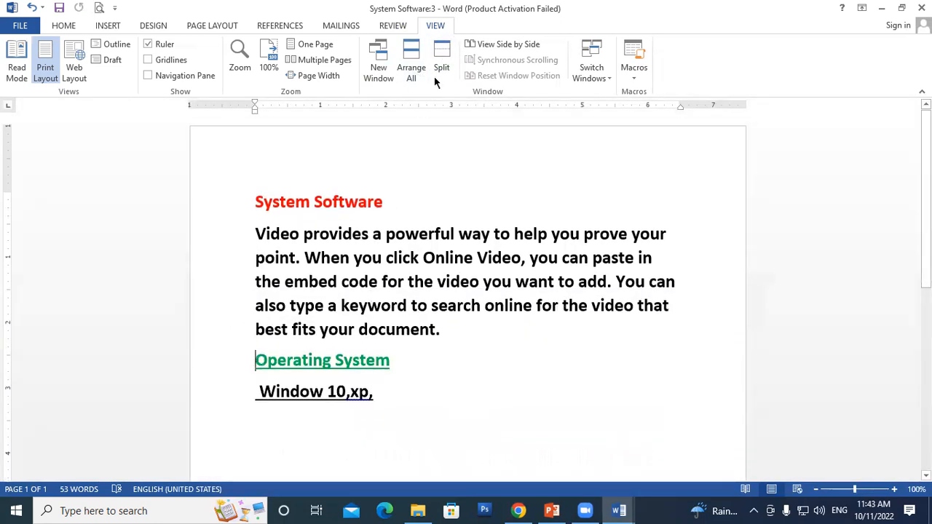
left_click(445, 48)
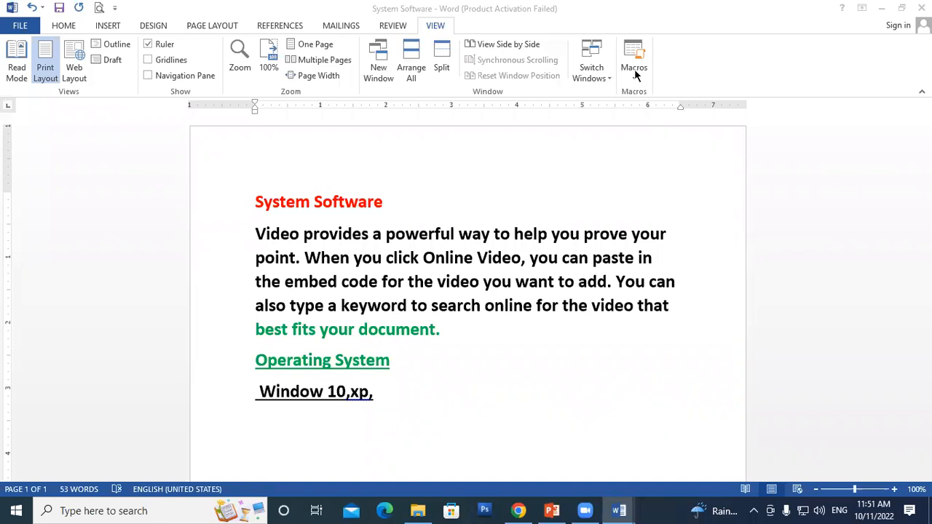
left_click(379, 399)
left_click(396, 366)
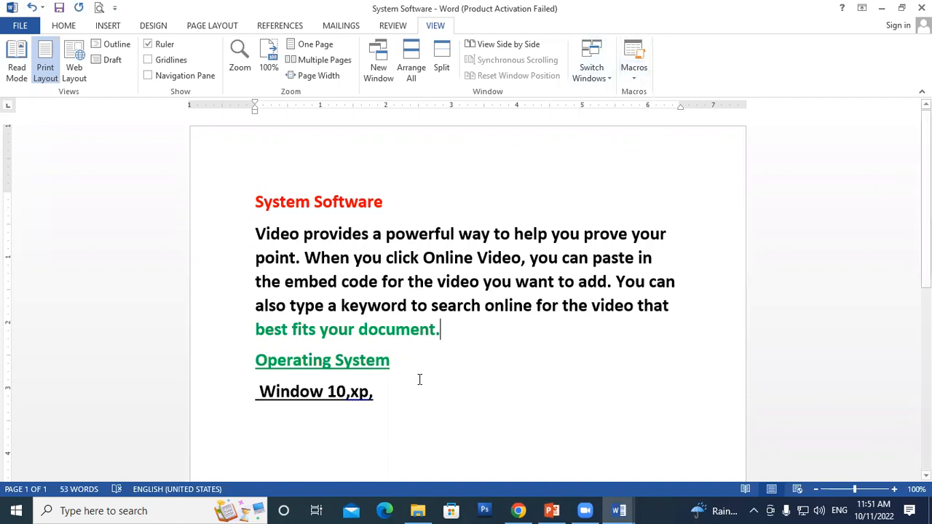
left_click_drag(396, 404, 220, 189)
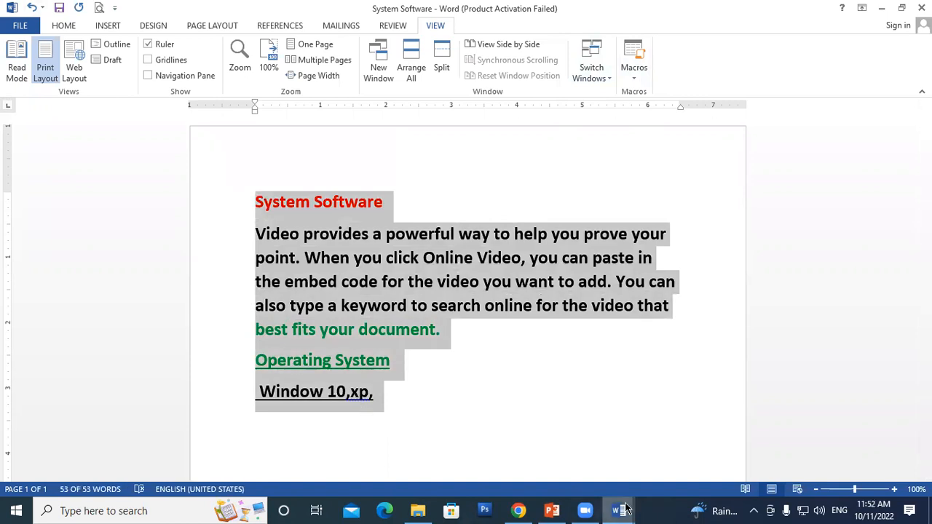
mouse_move(625, 508)
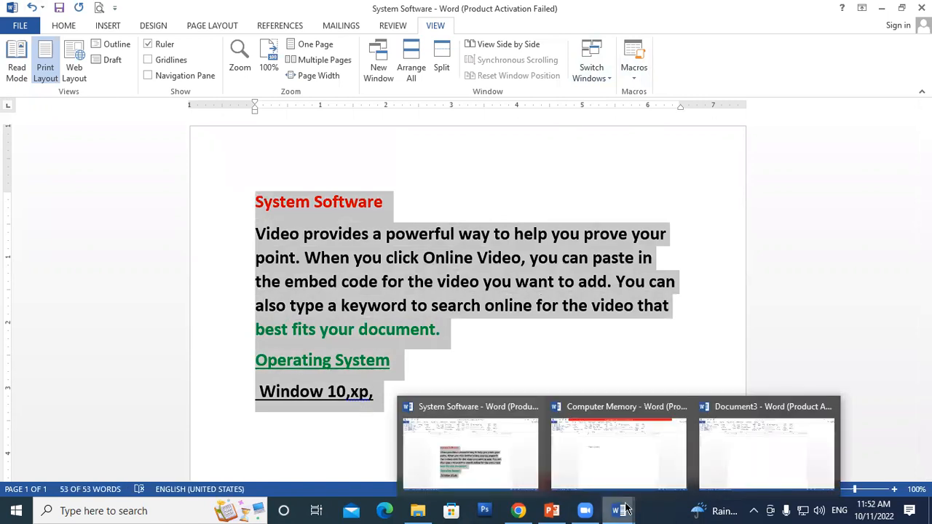
left_click(567, 336)
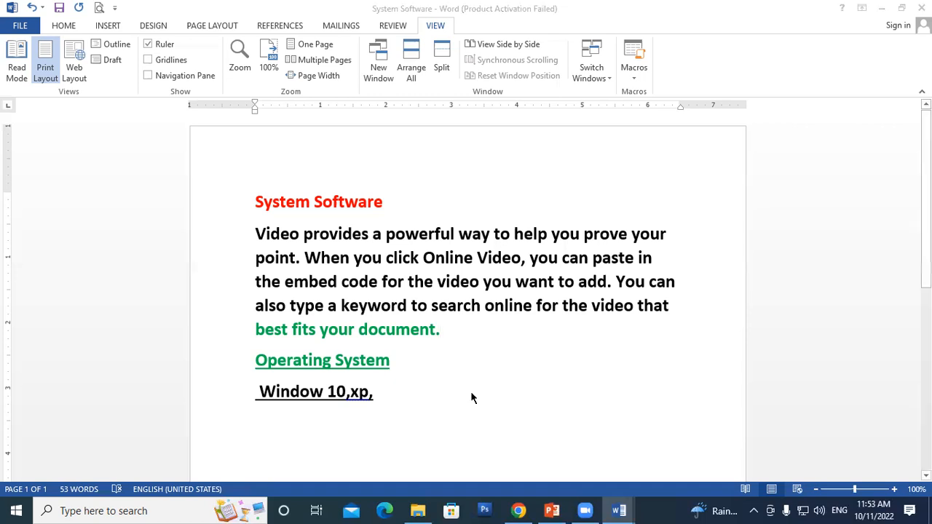
Create a new blank document and set up a new macro recording, keeping the default macro name and All Documents (Normal.dotm) storage.
key("ctrl+n")
left_click(437, 27)
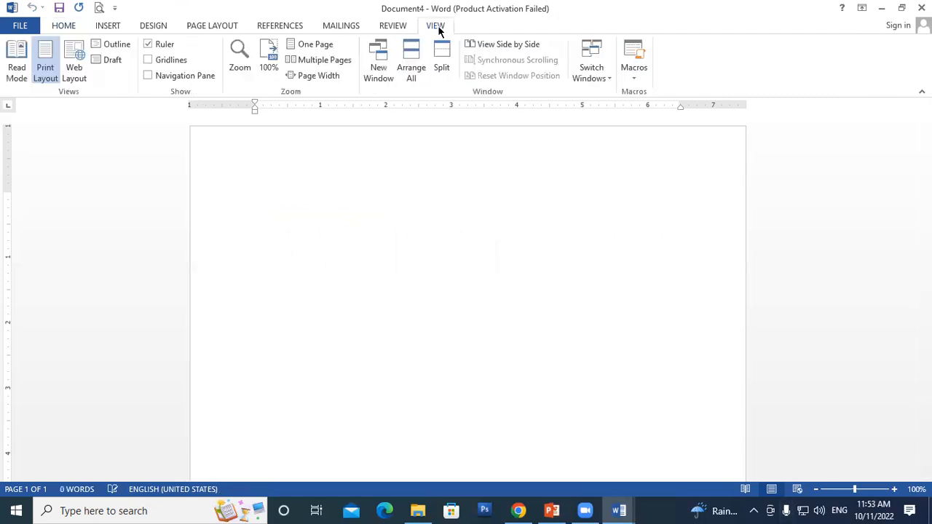
left_click(632, 78)
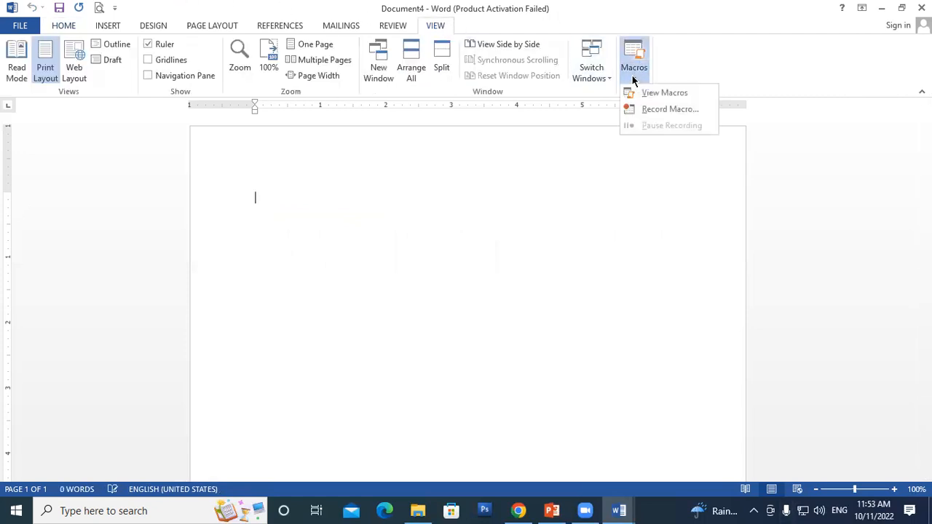
left_click(661, 109)
left_click_drag(405, 157, 302, 50)
left_click(270, 74)
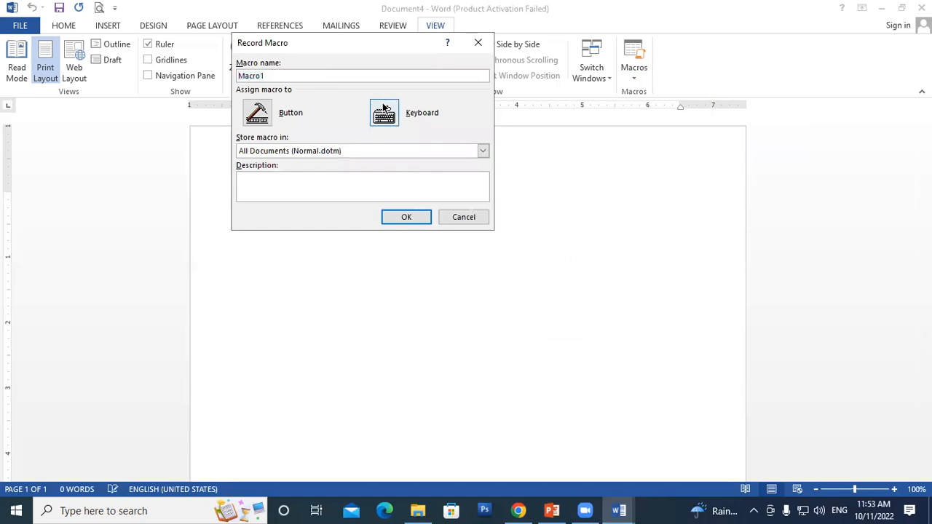
Assign the macro to the F3 shortcut key, saving the change in Normal, and begin recording.
left_click(383, 108)
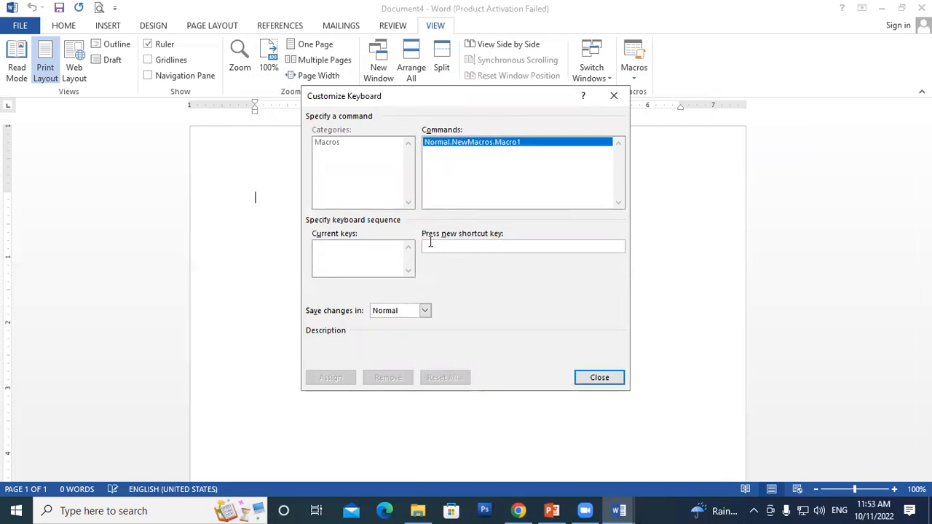
key("F5")
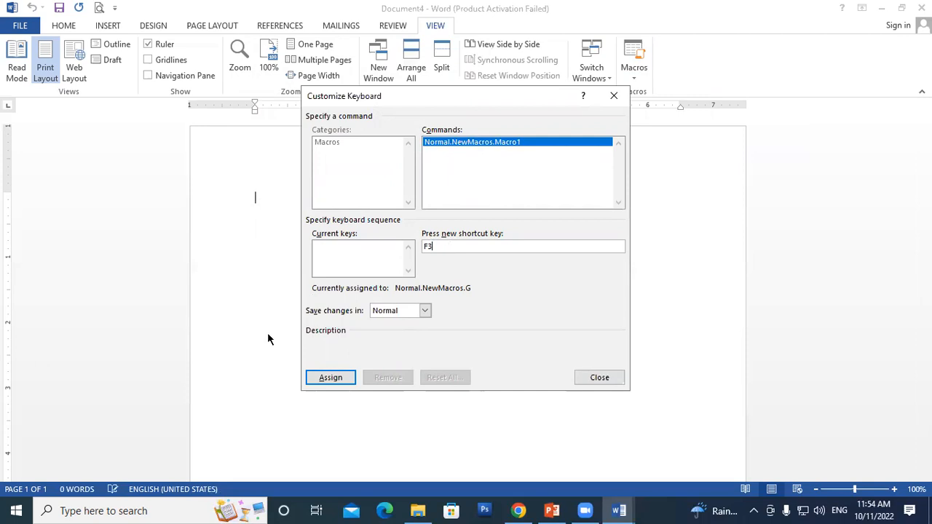
left_click(331, 378)
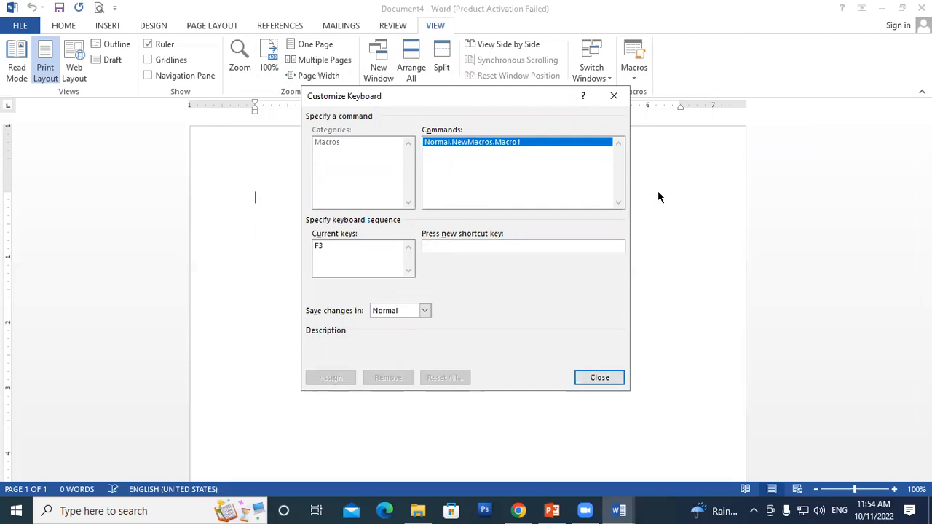
left_click(597, 378)
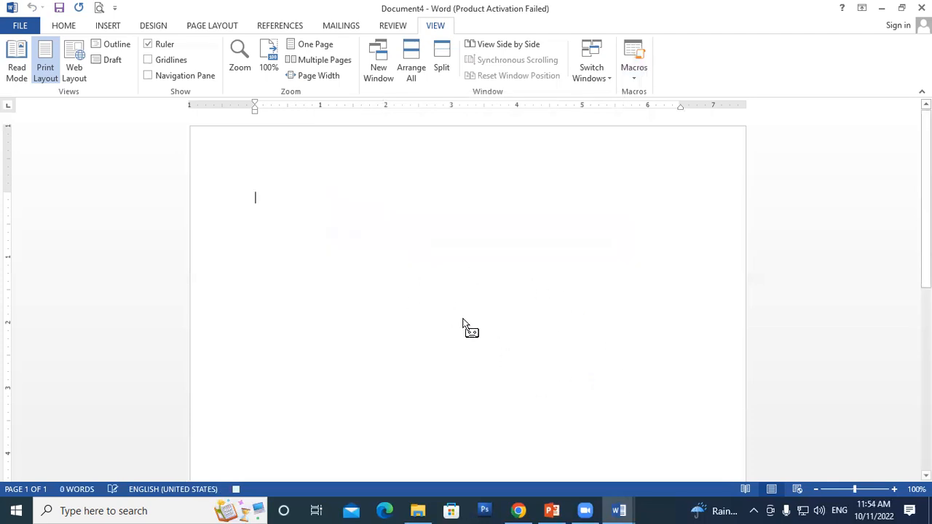
Record the first line of text, "Gayatri Institute of Technology", in the blank document.
type("G")
key("BackSpace")
type("Gayatri")
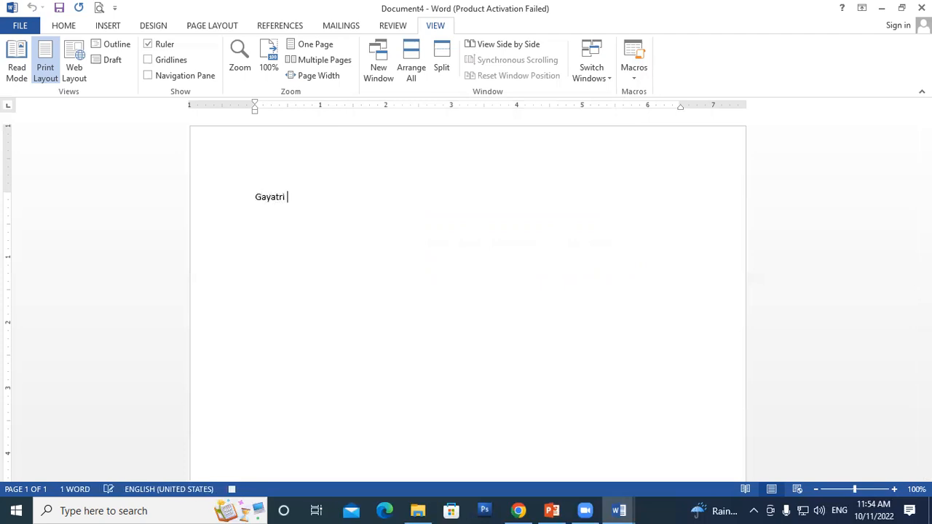
type(" Institut")
key("BackSpace")
key("BackSpace")
key("BackSpace")
type("tute o f")
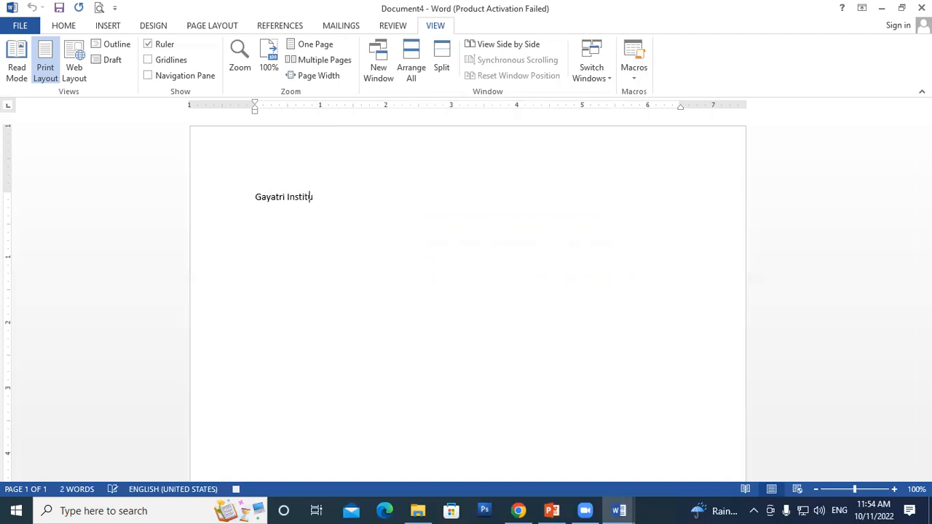
key("BackSpace")
key("BackSpace")
key("BackSpace")
type("f Technology")
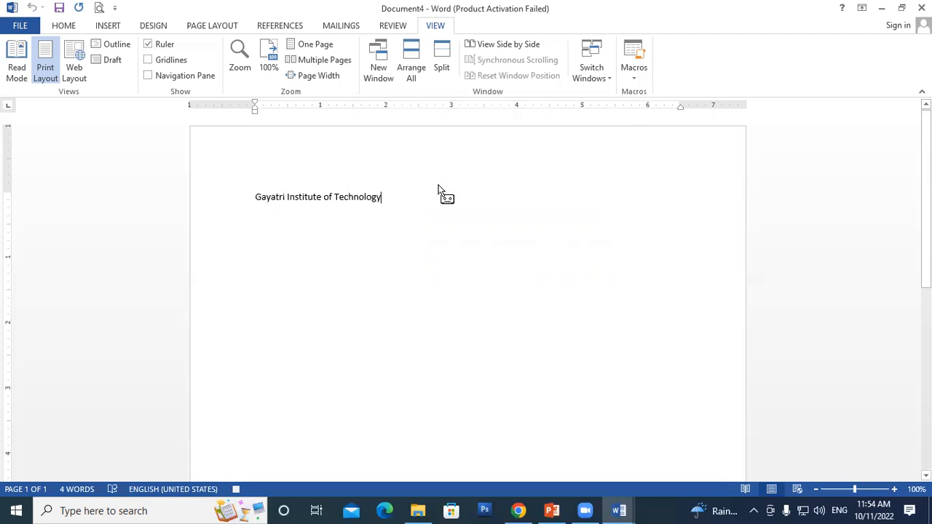
Add a second line reading "Padrauna Kushinagar" and stop the macro recording.
key("Return")
type("Padrauna Kushinagar")
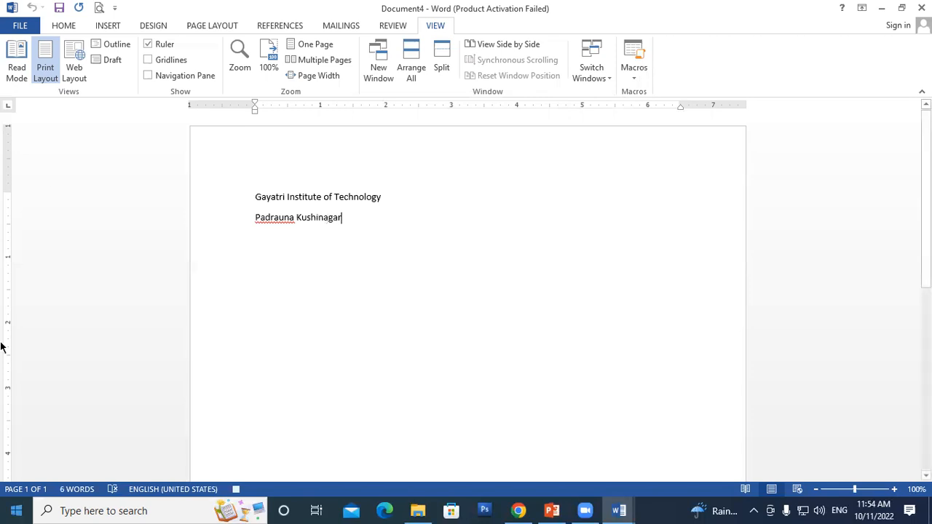
left_click(638, 75)
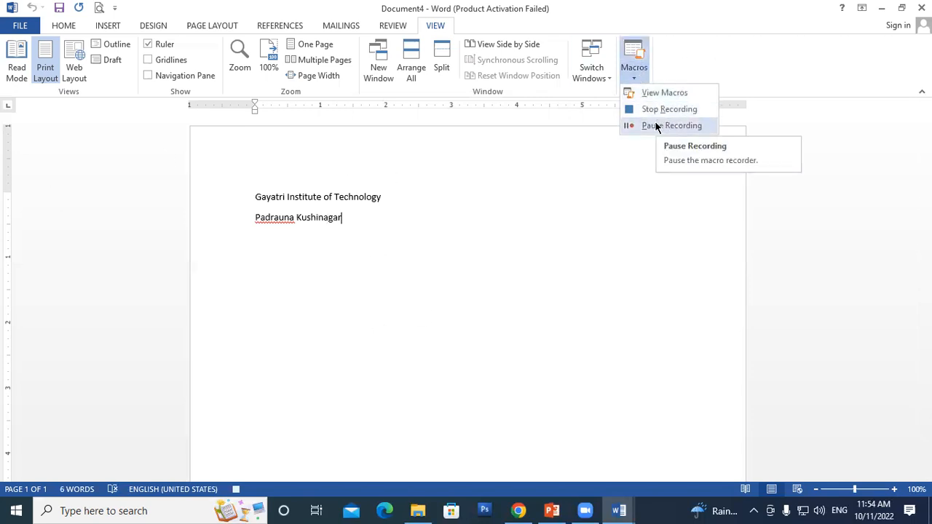
left_click(648, 110)
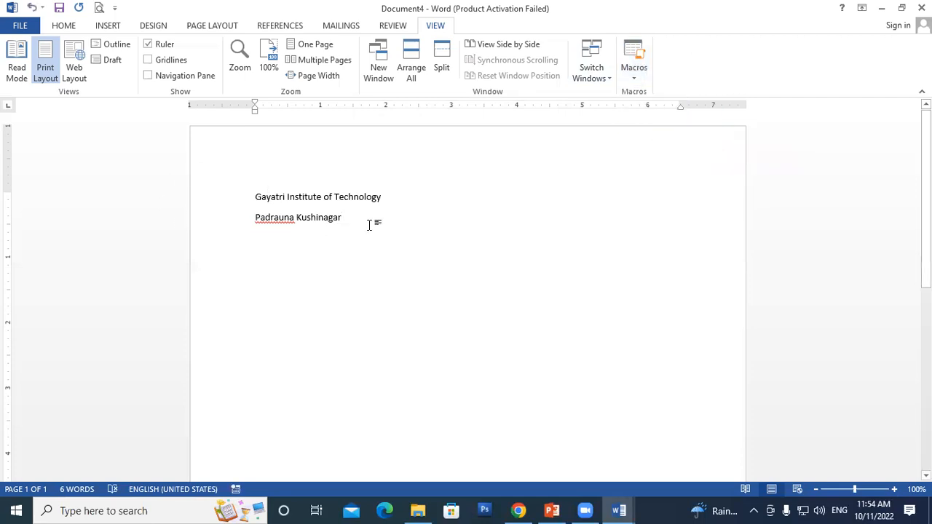
Check the list of available macros for the newly recorded one and close the list.
left_click(633, 73)
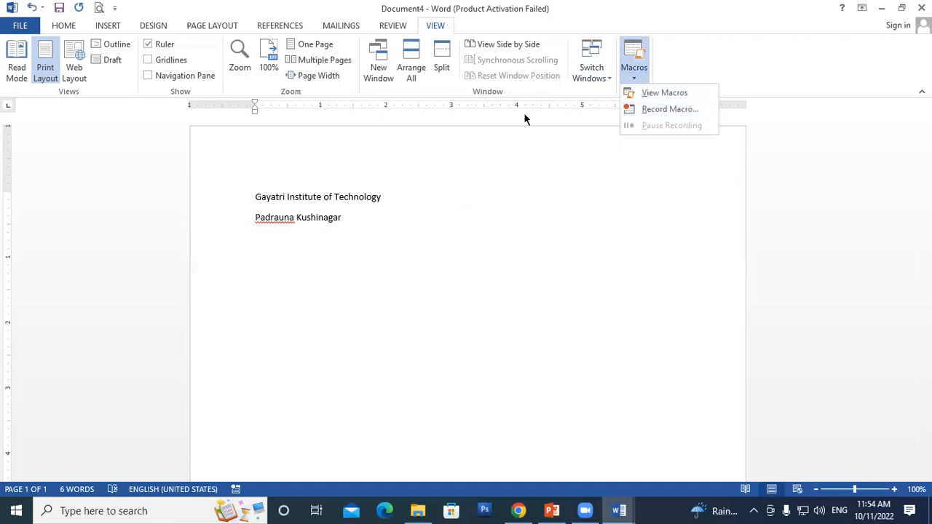
left_click(704, 97)
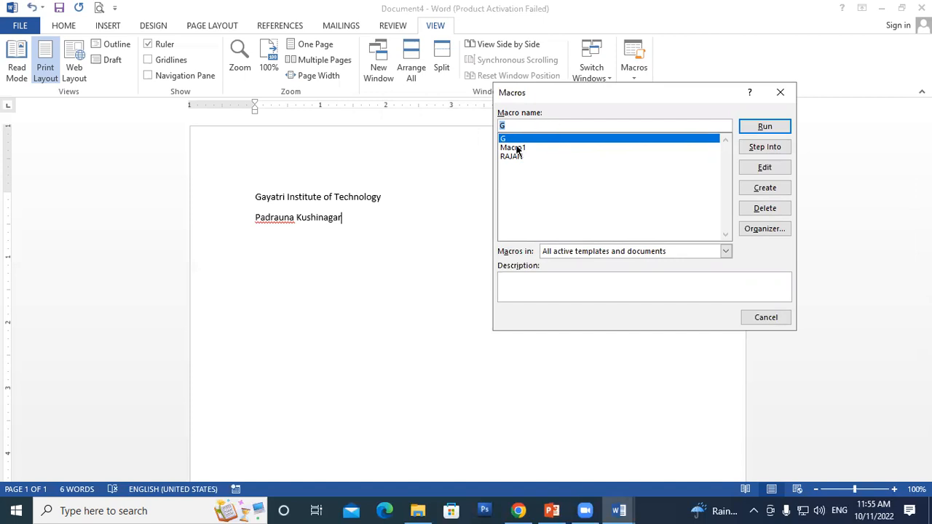
left_click(779, 91)
Create a new blank document and run Macro1 in it from the macro list.
key("ctrl+n")
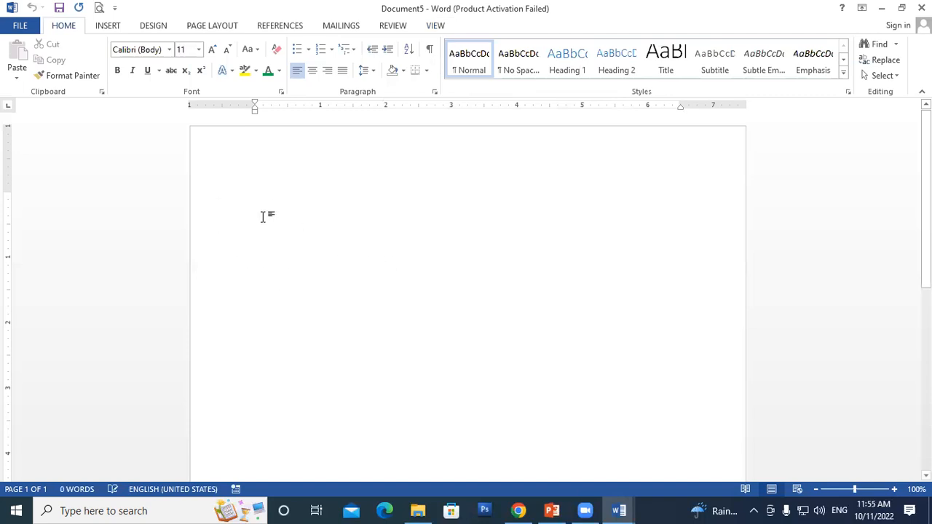
left_click(436, 27)
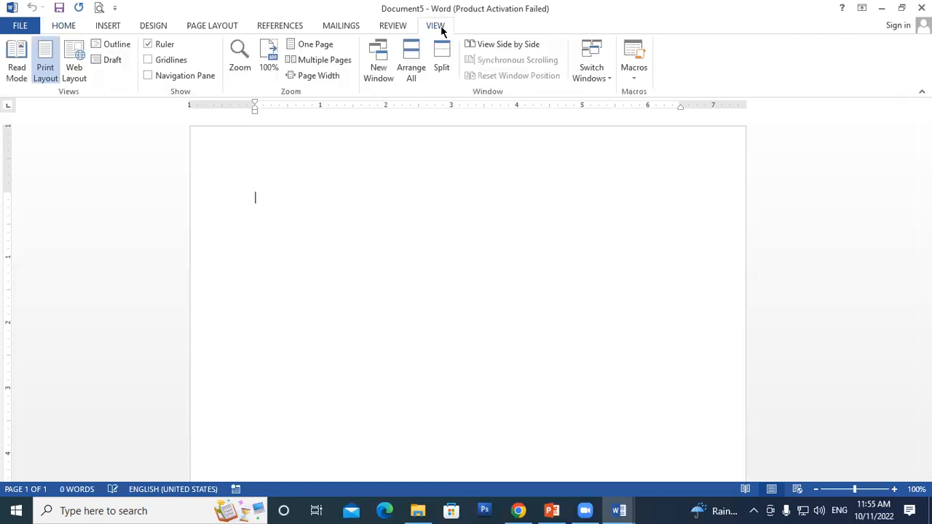
left_click(633, 72)
left_click(647, 92)
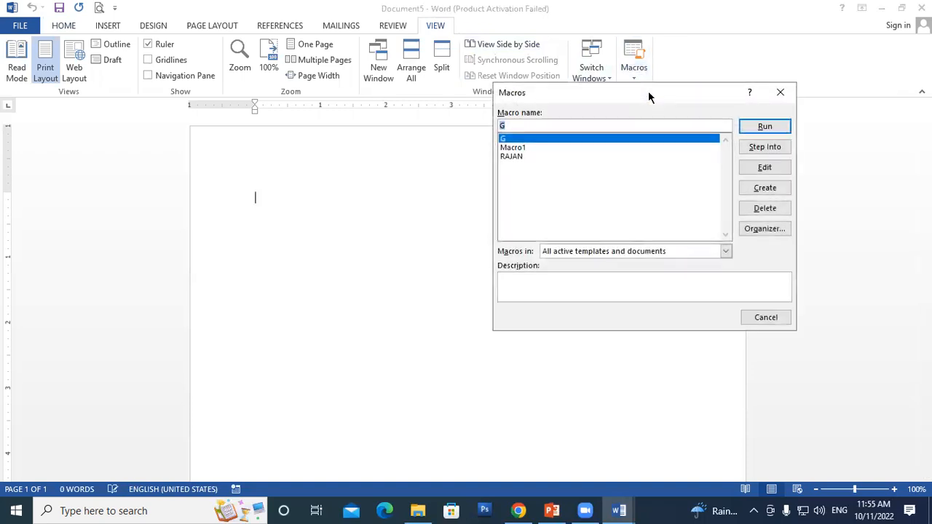
left_click(520, 148)
left_click(772, 129)
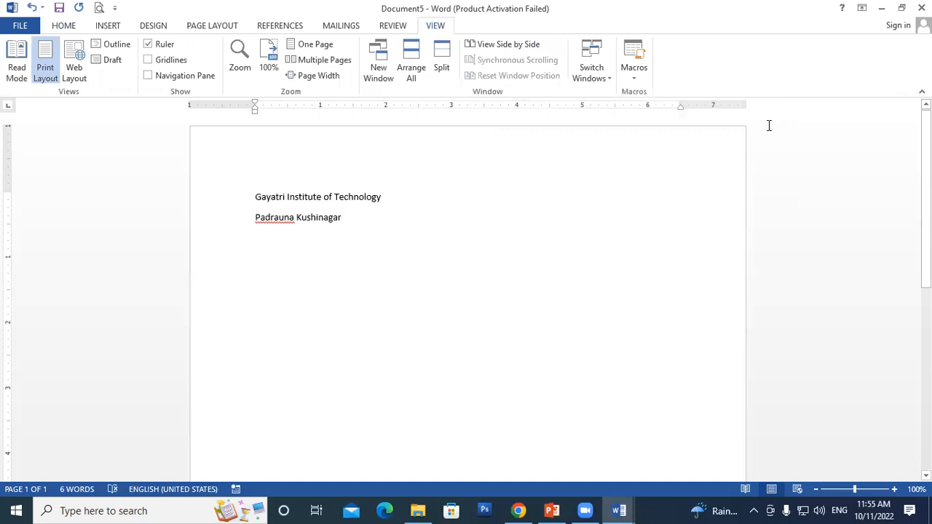
Create another blank document and insert the recorded text by running the macro through its assigned F3 shortcut.
key("ctrl+n")
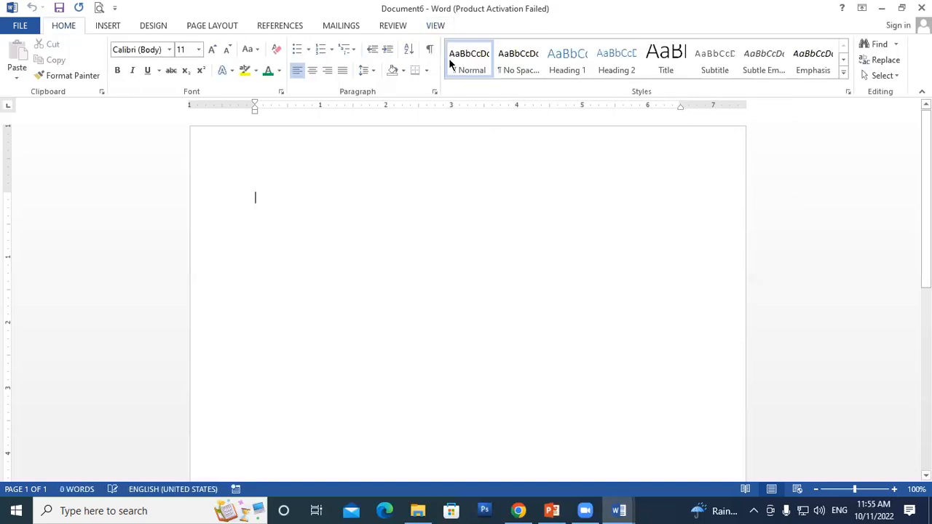
left_click(435, 25)
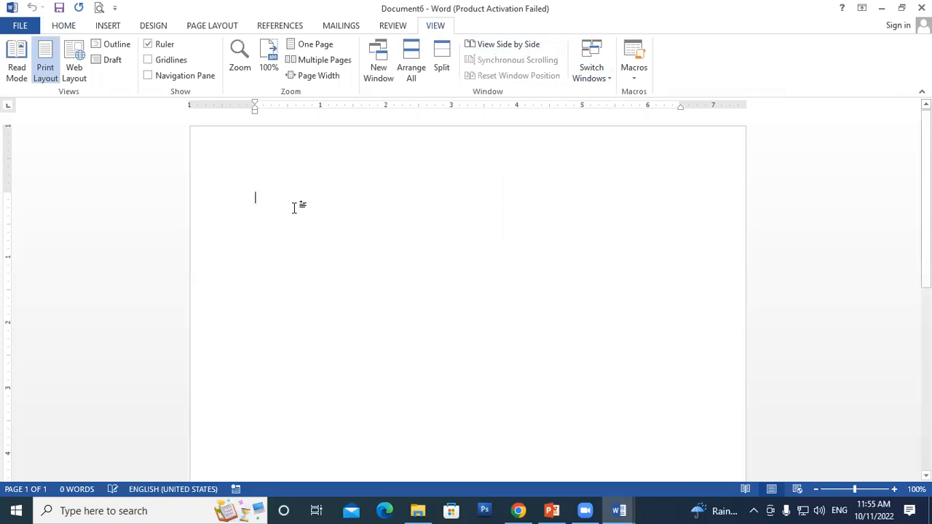
key("ctrl+shift+g")
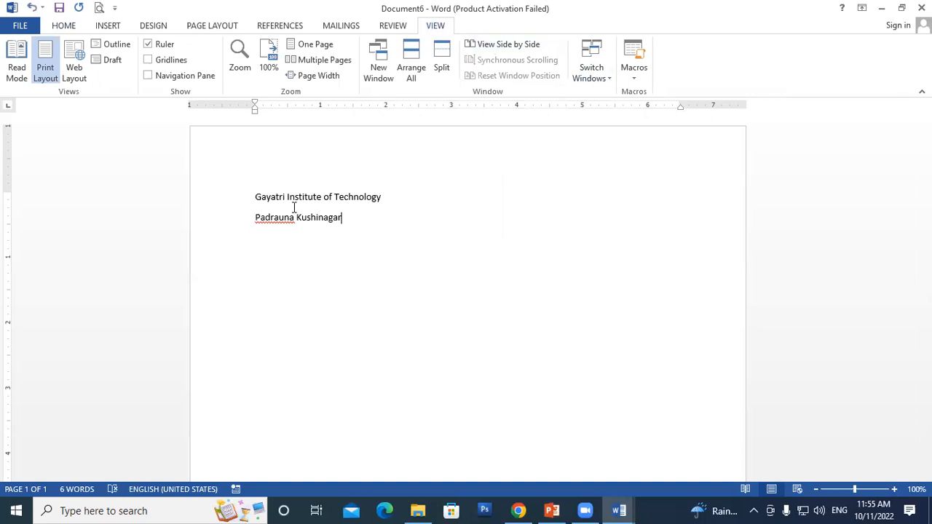
left_click(634, 76)
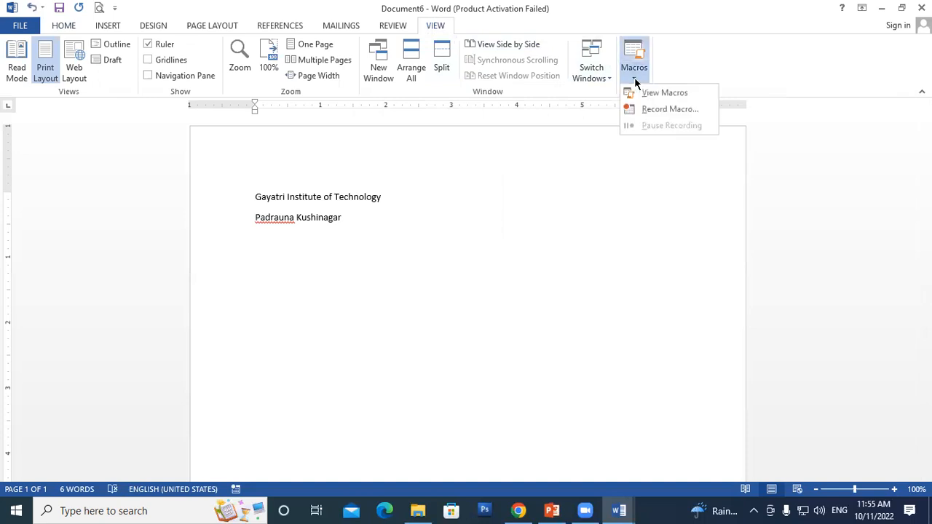
left_click(661, 95)
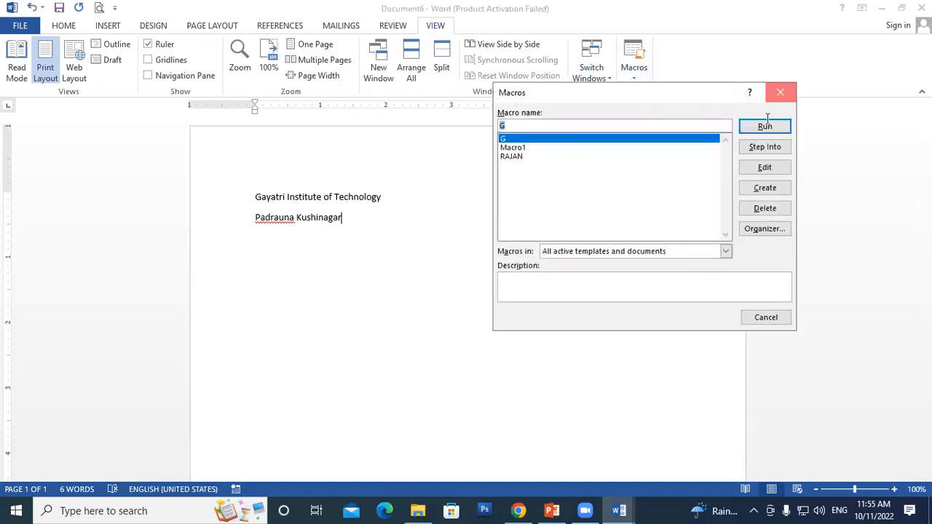
left_click(780, 92)
Start a new line below "Padrauna Kushinagar" and run the third macro in the macro list there.
key("Return")
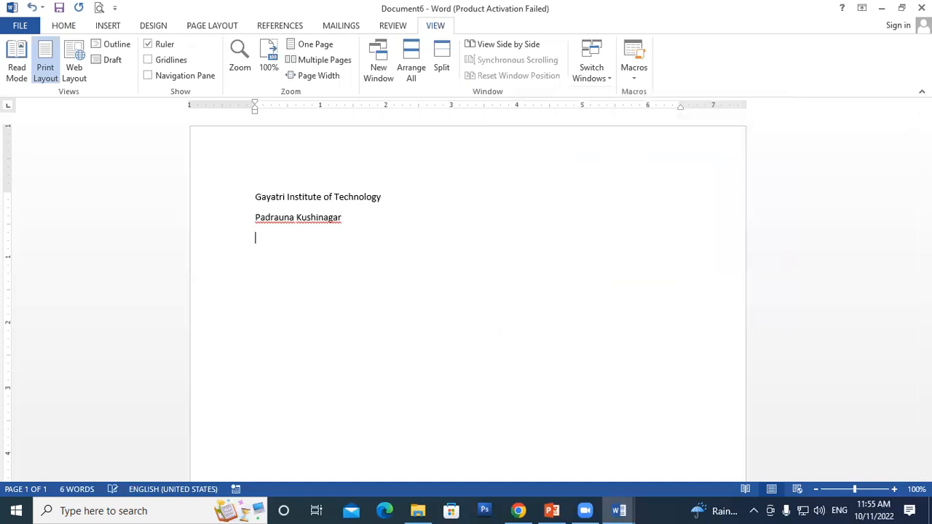
left_click(637, 75)
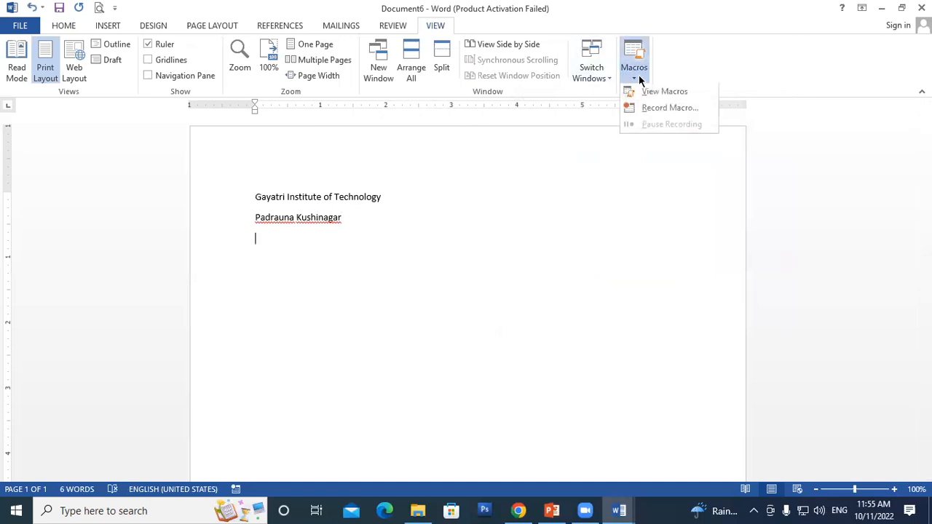
left_click(680, 93)
left_click(522, 155)
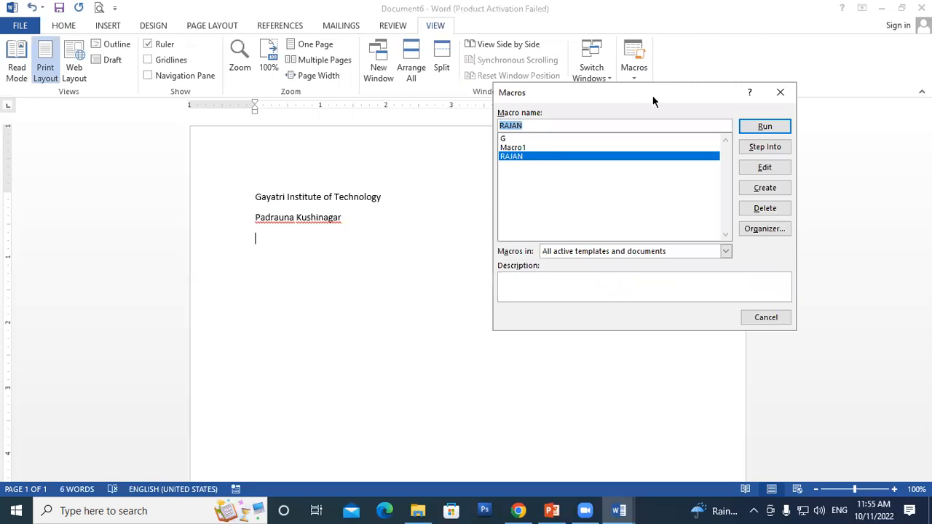
left_click(764, 127)
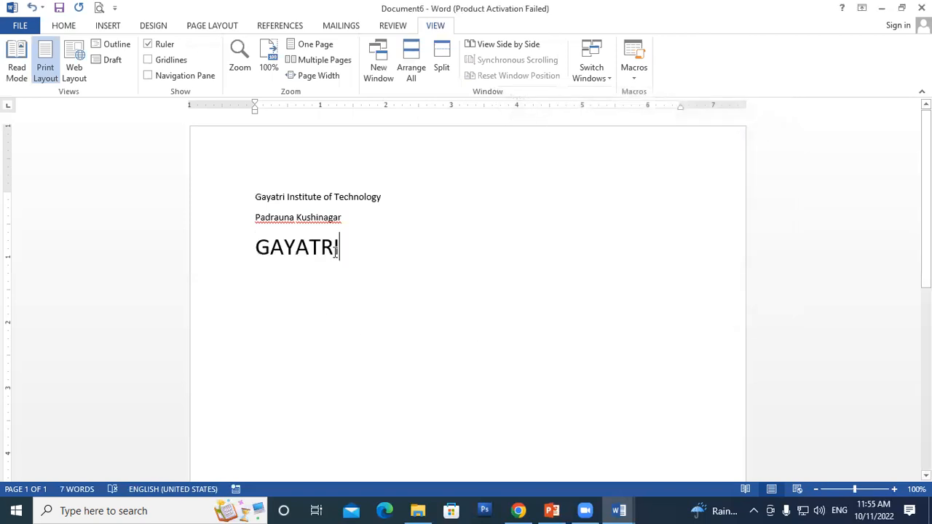